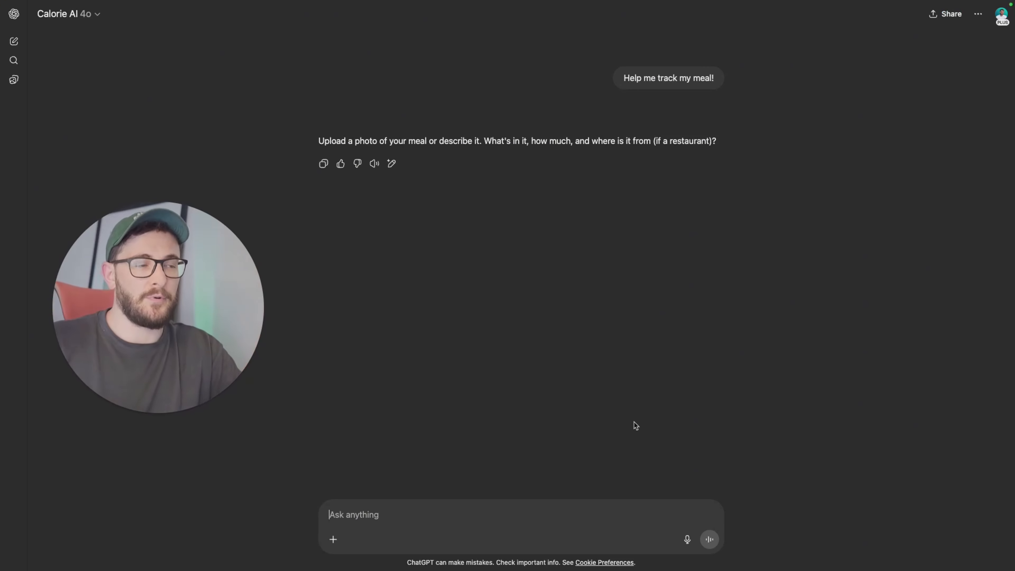
# Step: Paste the meal photo into the message box and send it to the Calorie AI chat
pyautogui.click(459, 509)
pyautogui.press('super+v')
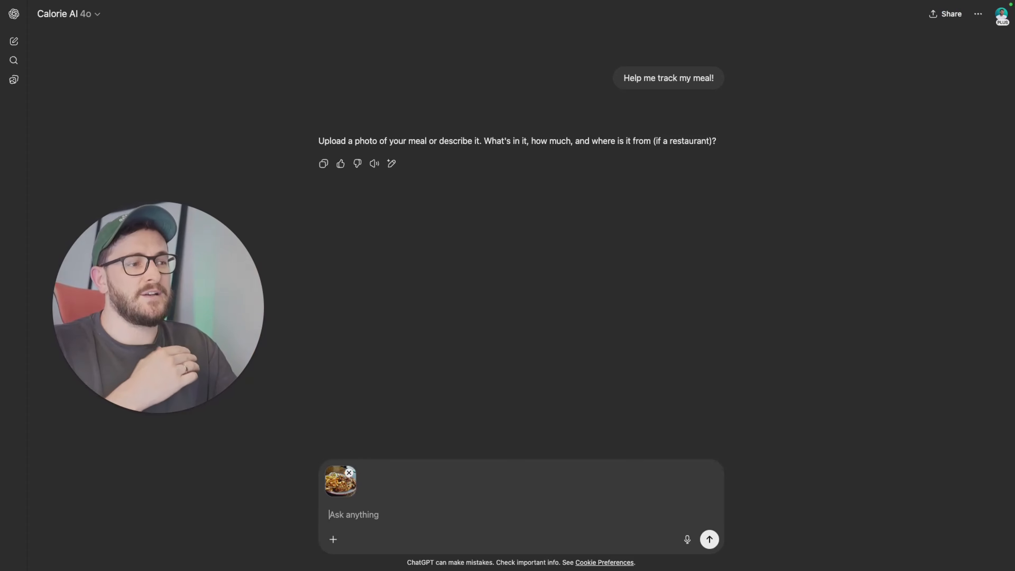
pyautogui.press('Return')
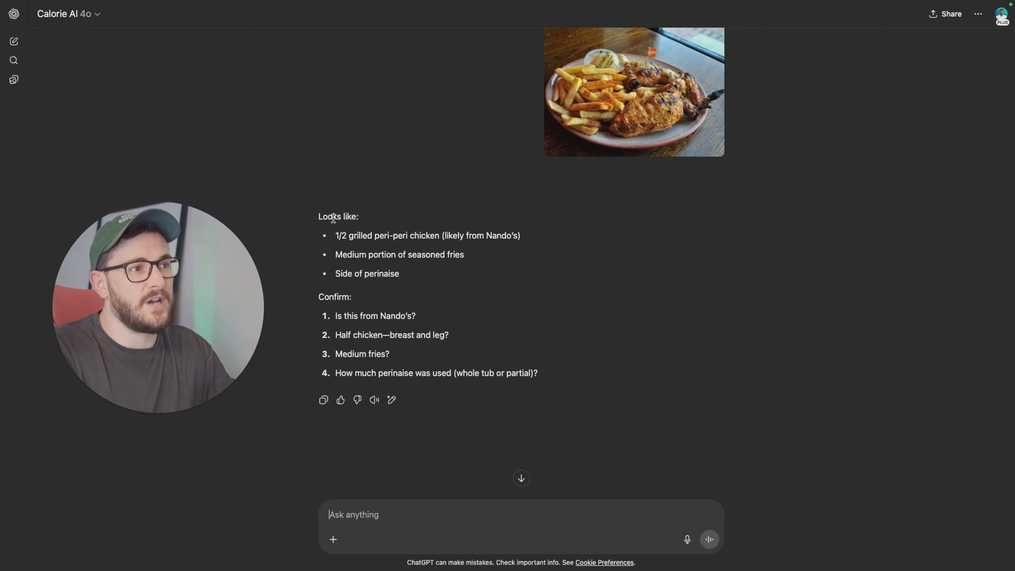
# Step: Read through the assistant's identified meal items and its confirmation questions
pyautogui.moveTo(333, 216); pyautogui.dragTo(374, 278)
pyautogui.click(367, 257)
pyautogui.click(424, 235)
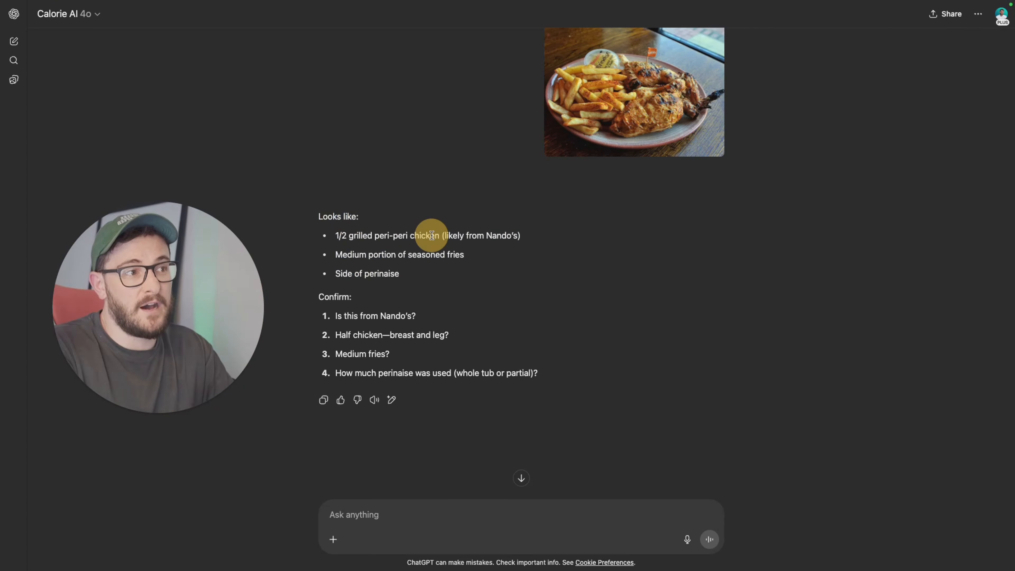
pyautogui.moveTo(379, 235); pyautogui.dragTo(446, 235)
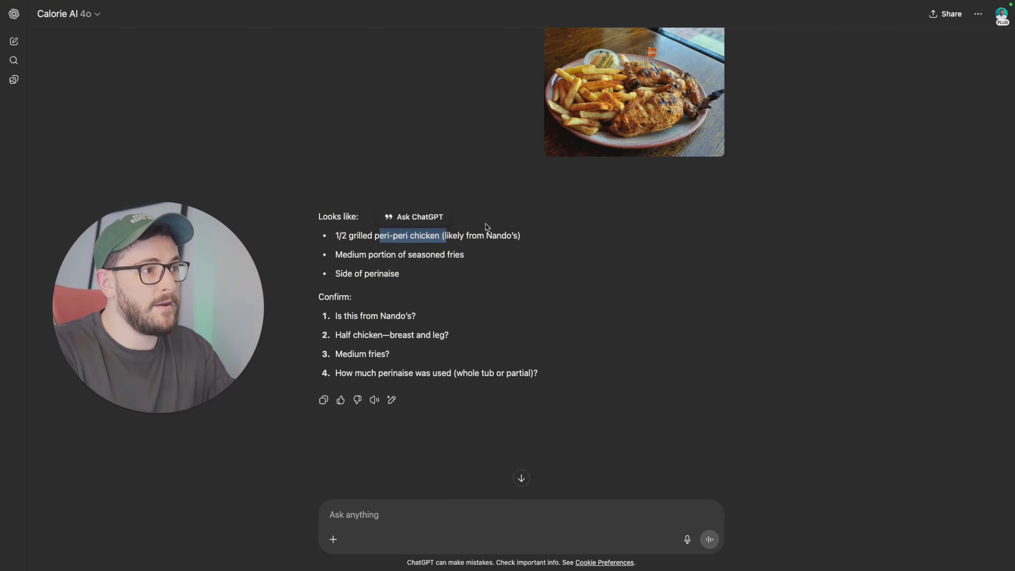
pyautogui.scroll(2, 630, 174)
pyautogui.scroll(-3, 577, 146)
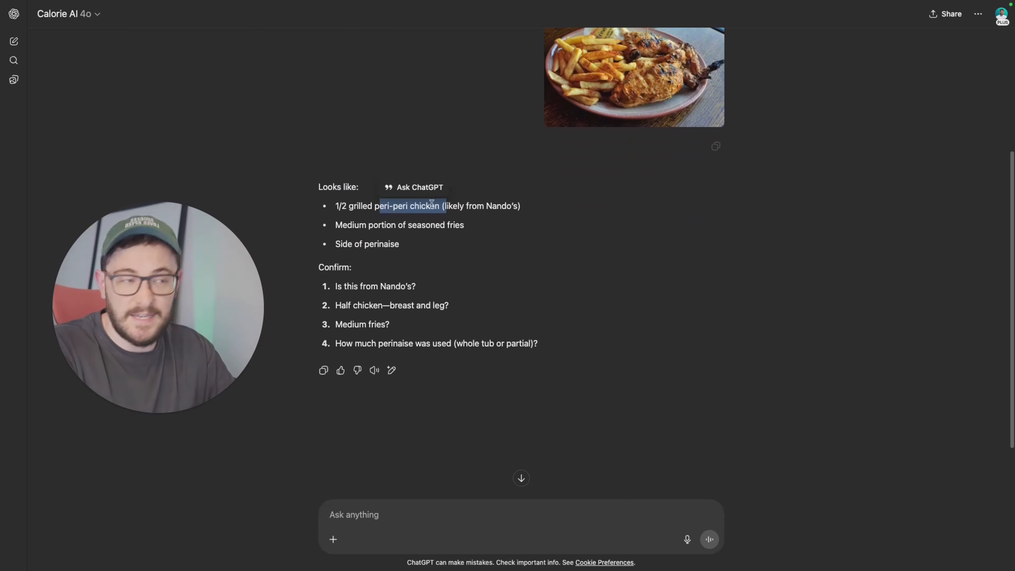
pyautogui.moveTo(353, 224); pyautogui.dragTo(448, 220)
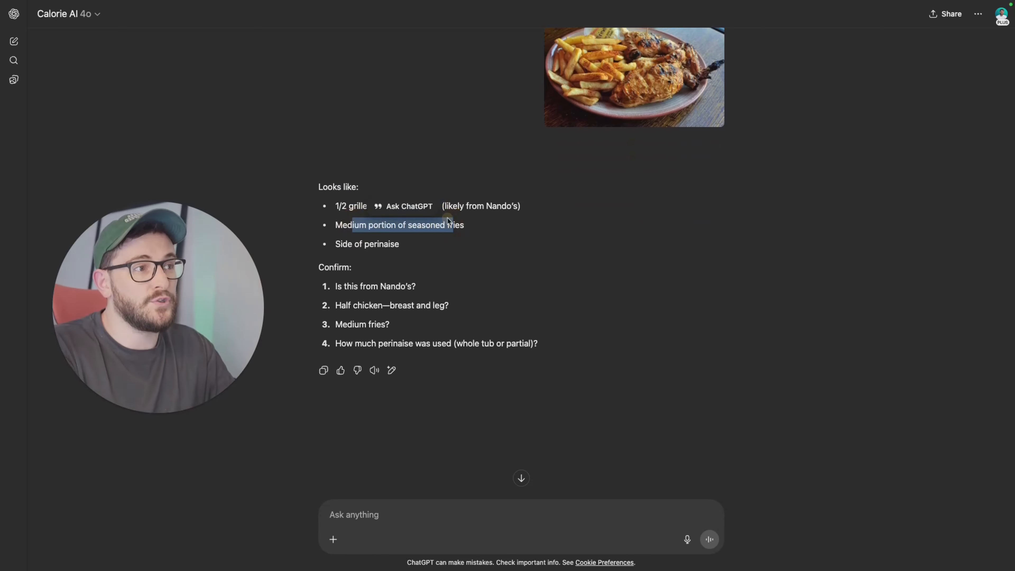
pyautogui.click(511, 244)
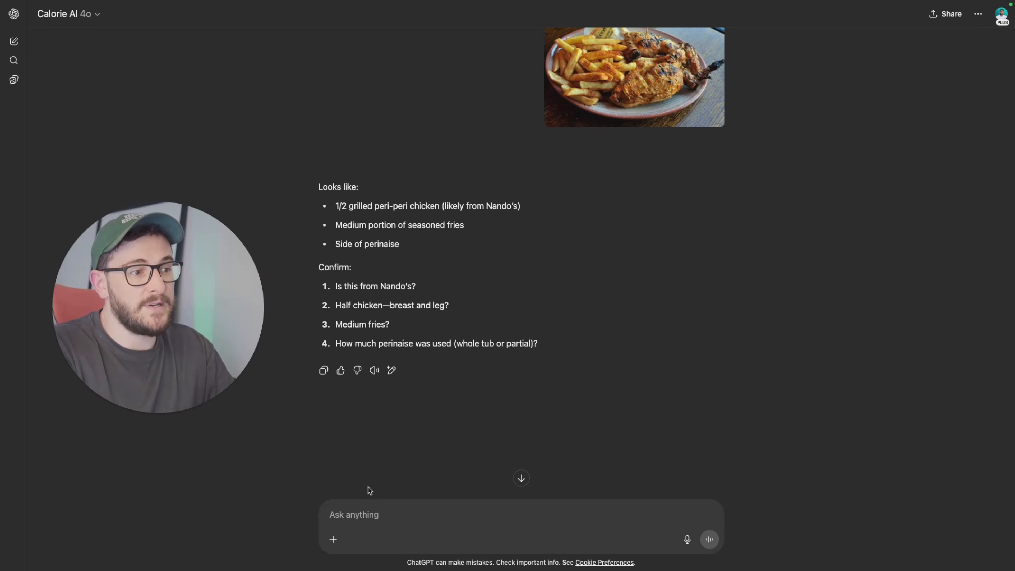
# Step: Start a reply answering the first two questions: "1) Yes" and "2) Yes Breast and leg, medium spice"
pyautogui.click(362, 508)
pyautogui.write('1) Yes')
pyautogui.hotkey('shift', 'Return')
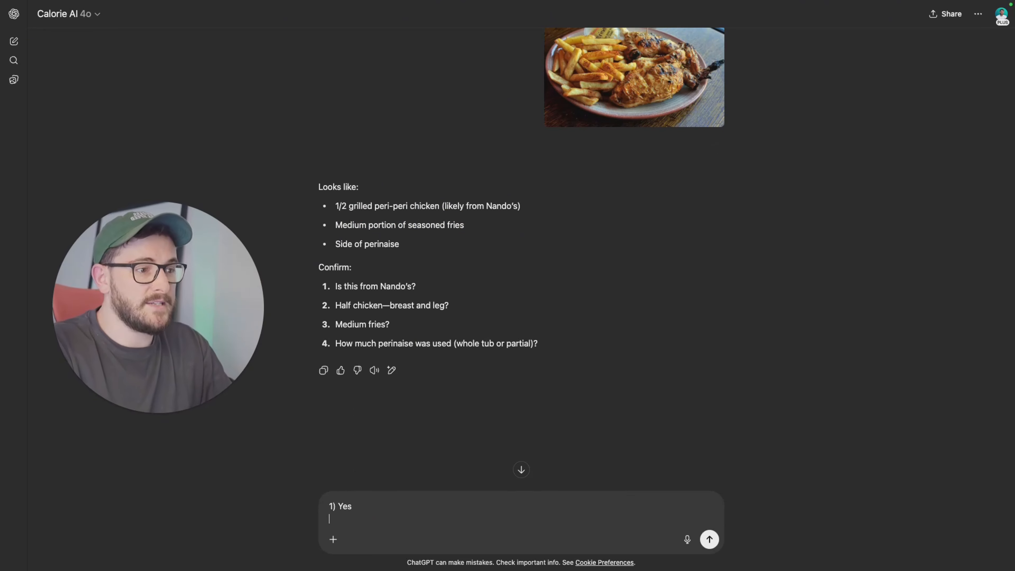
pyautogui.write('2) Yes ')
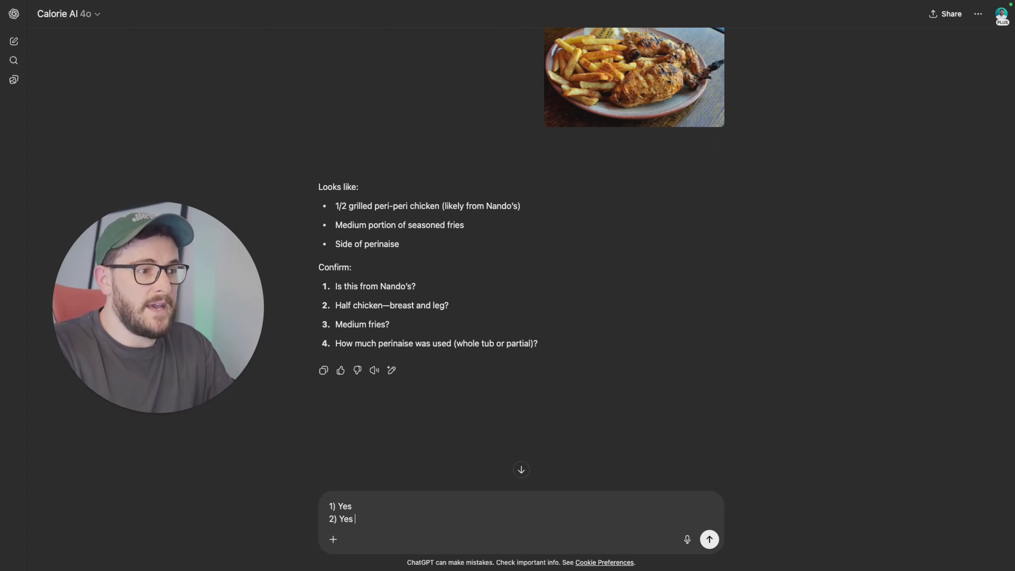
pyautogui.write('Breast ')
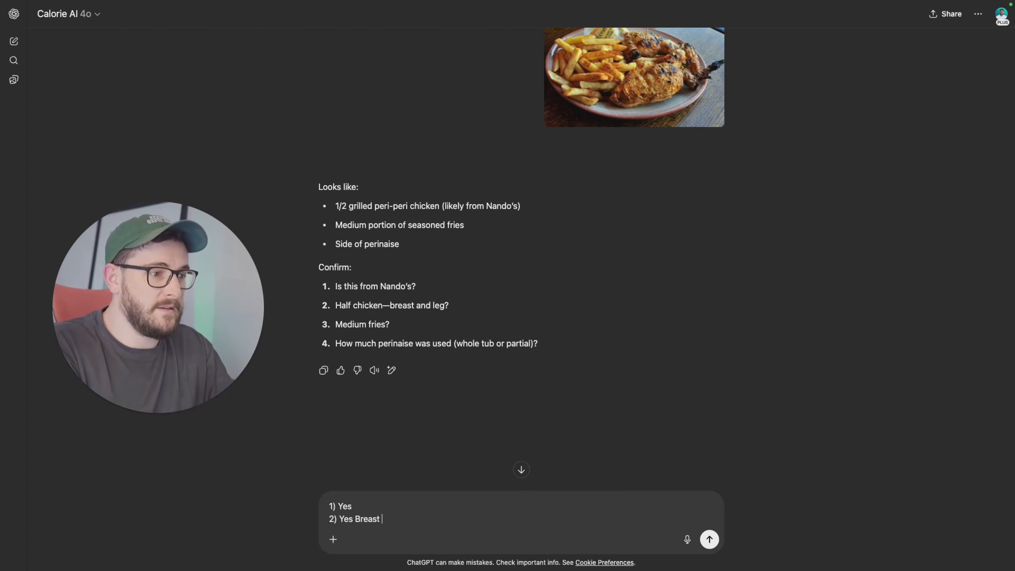
pyautogui.write('and leg, medium')
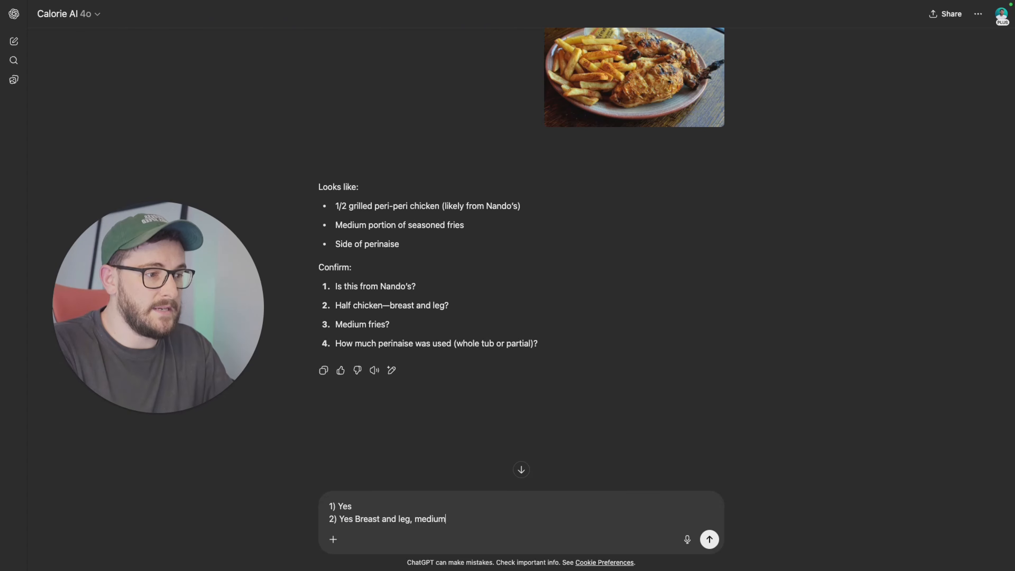
pyautogui.write(' spice')
pyautogui.hotkey('shift', 'Return')
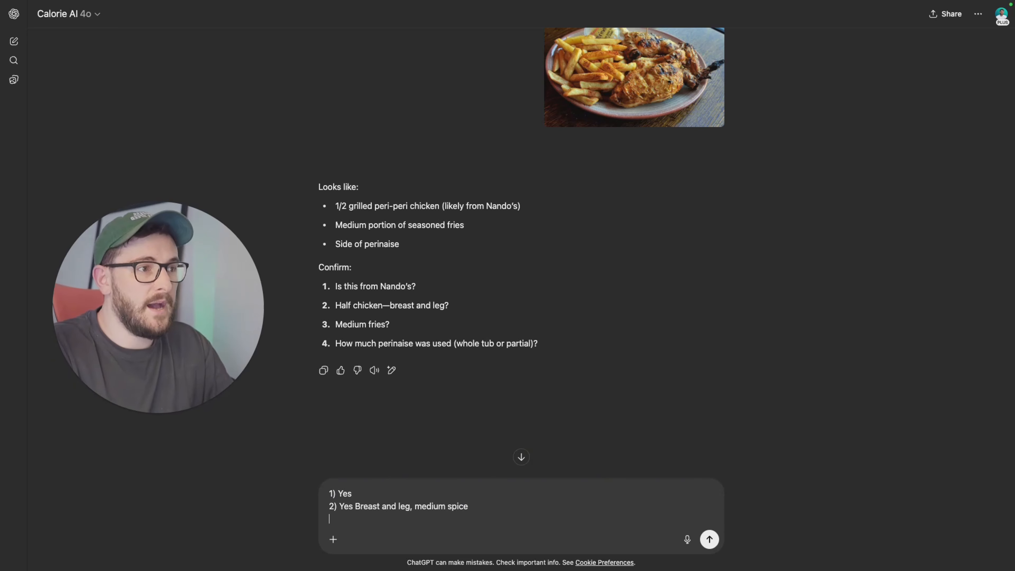
# Step: Add the answers "3) Regular peri fries" and "4) Whole tub" on new lines and send the reply
pyautogui.write('3)')
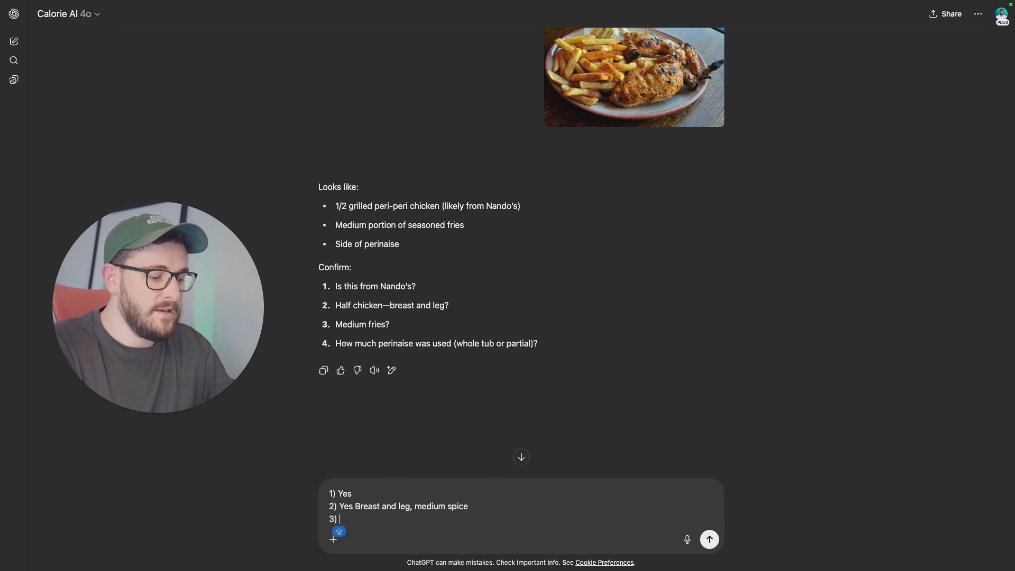
pyautogui.write(' Regular peri ')
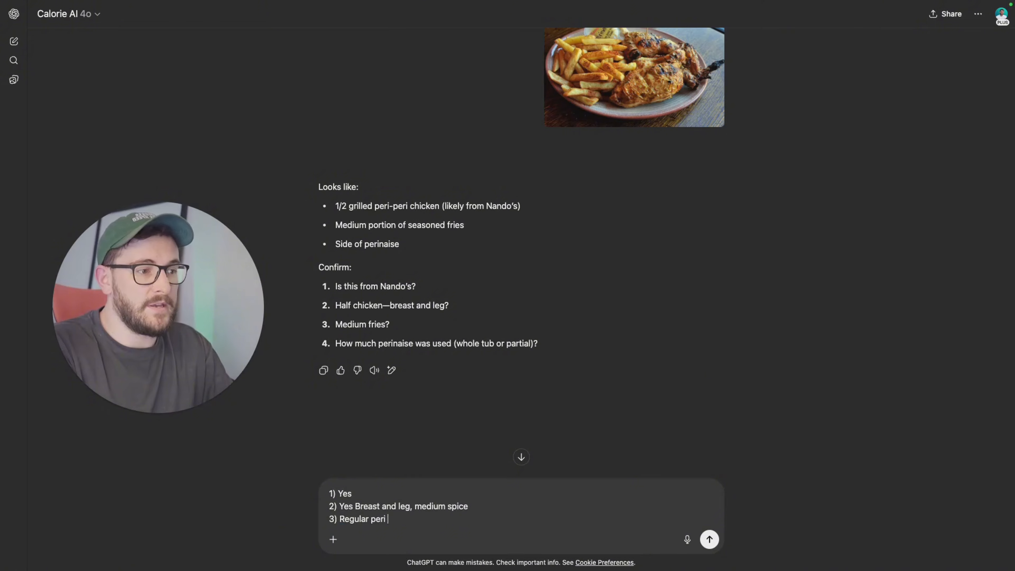
pyautogui.write('fried')
pyautogui.press('BackSpace')
pyautogui.write('s')
pyautogui.hotkey('shift', 'Return')
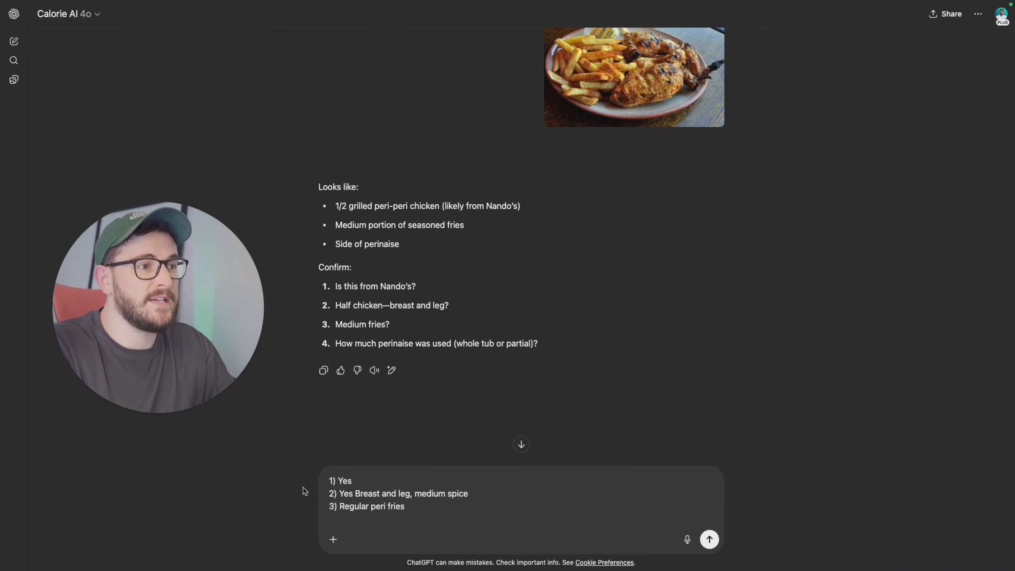
pyautogui.write('4) ')
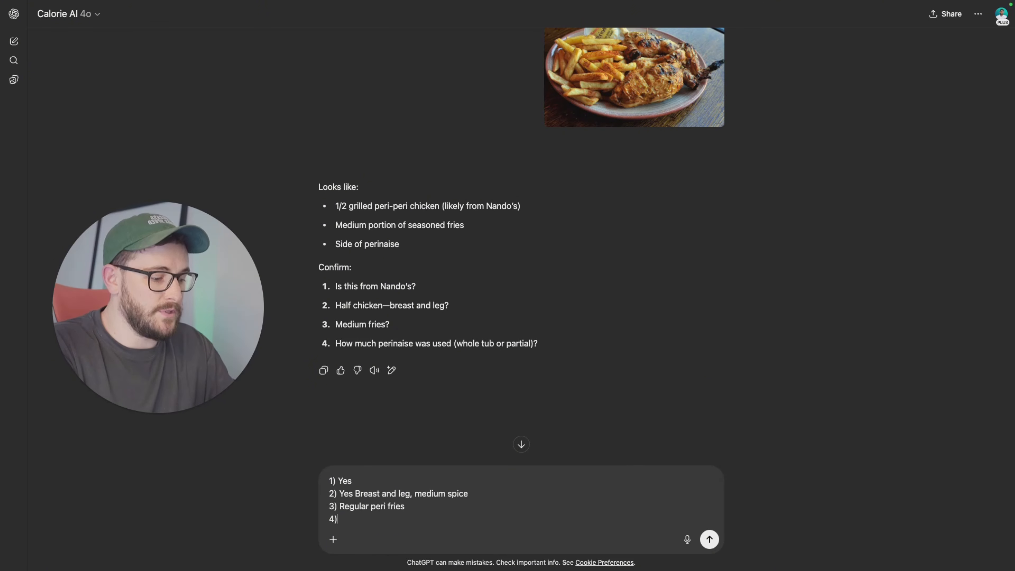
pyautogui.write('w')
pyautogui.press('BackSpace')
pyautogui.write('WHo')
pyautogui.press('BackSpace')
pyautogui.press('BackSpace')
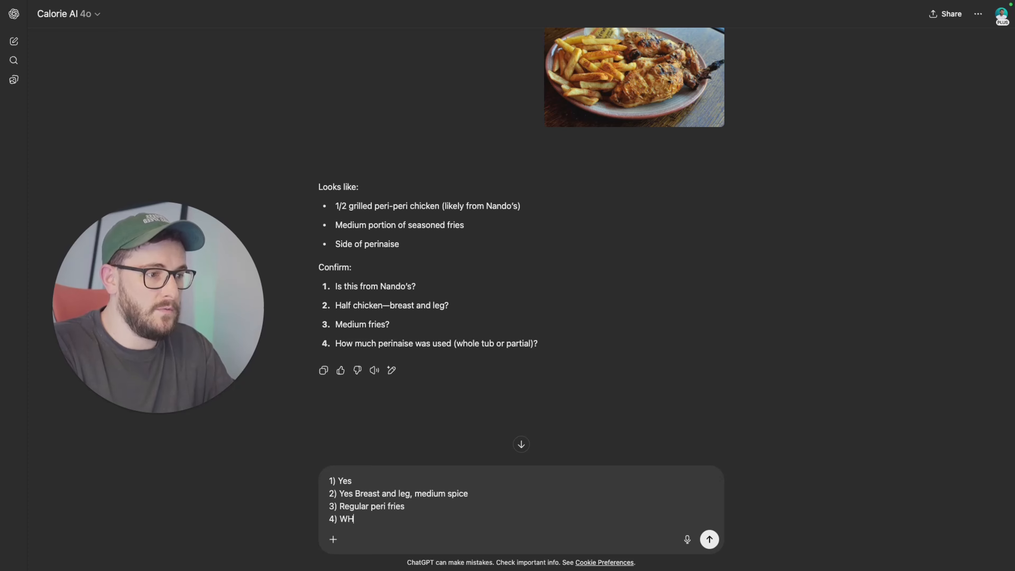
pyautogui.write('hole tub')
pyautogui.press('Return')
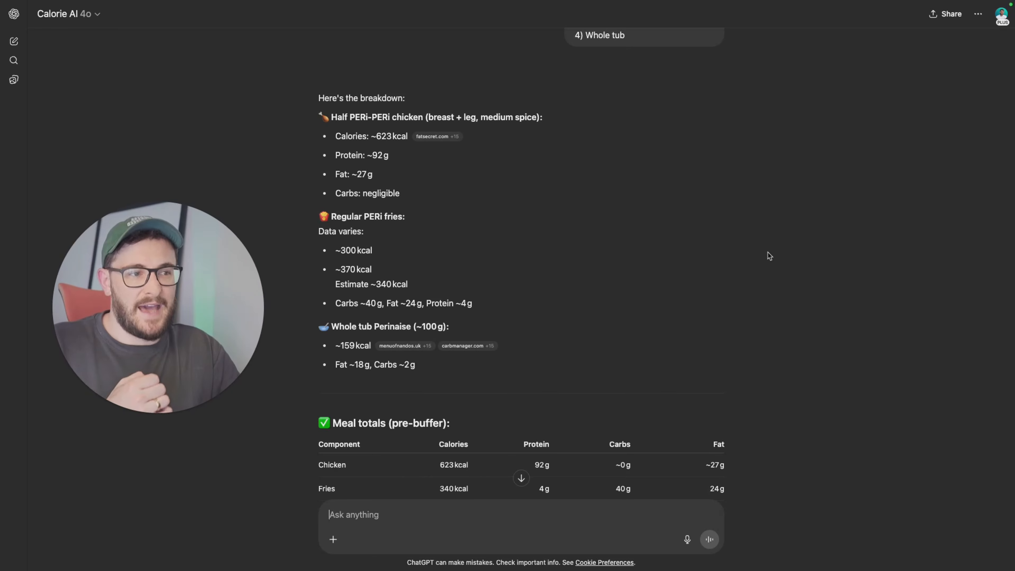
# Step: Scroll through the conversation to review the calorie breakdown response
pyautogui.scroll(-2, 770, 256)
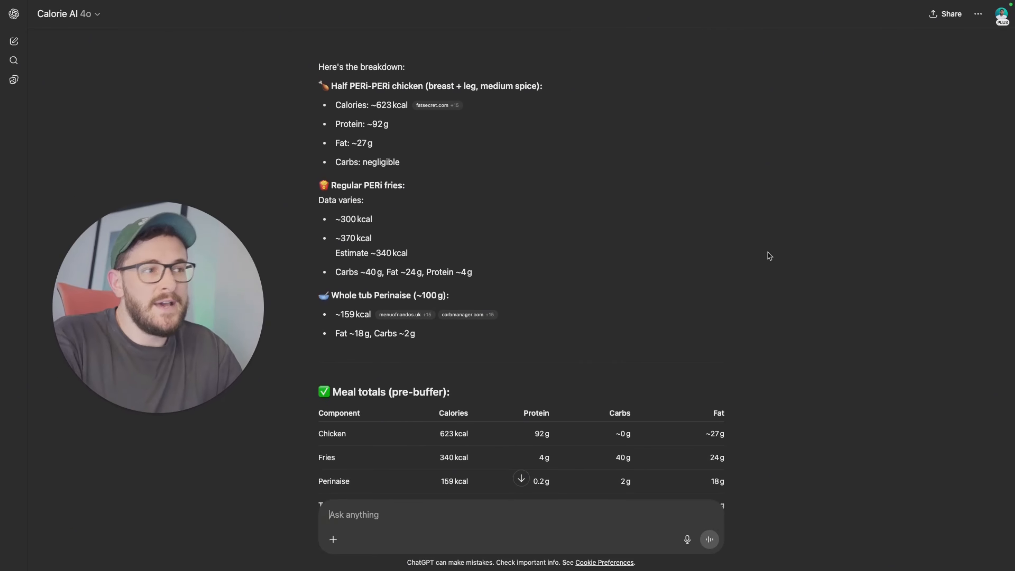
pyautogui.scroll(15, 767, 252)
pyautogui.scroll(-6, 768, 252)
pyautogui.scroll(-10, 768, 252)
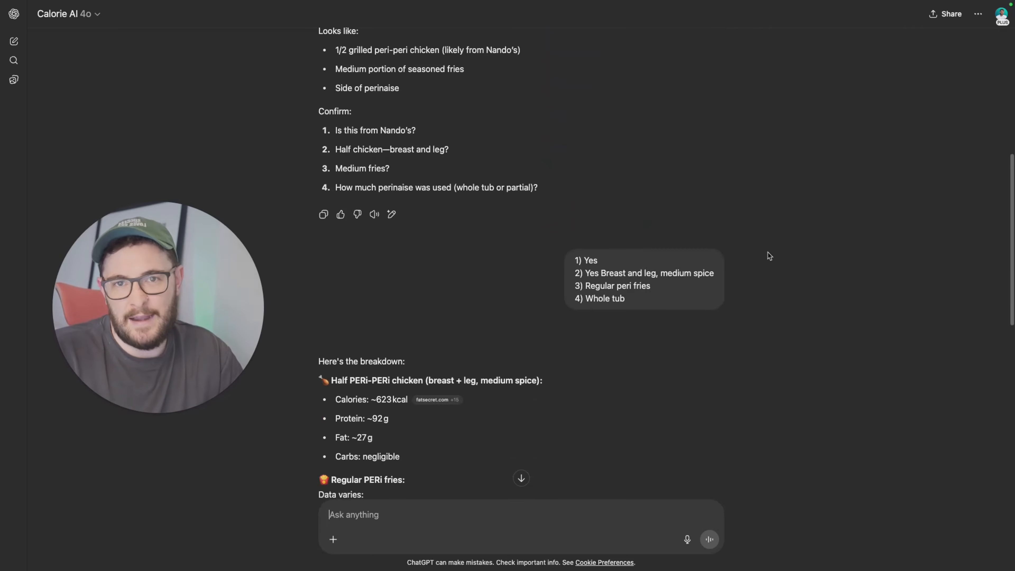
pyautogui.scroll(16, 790, 266)
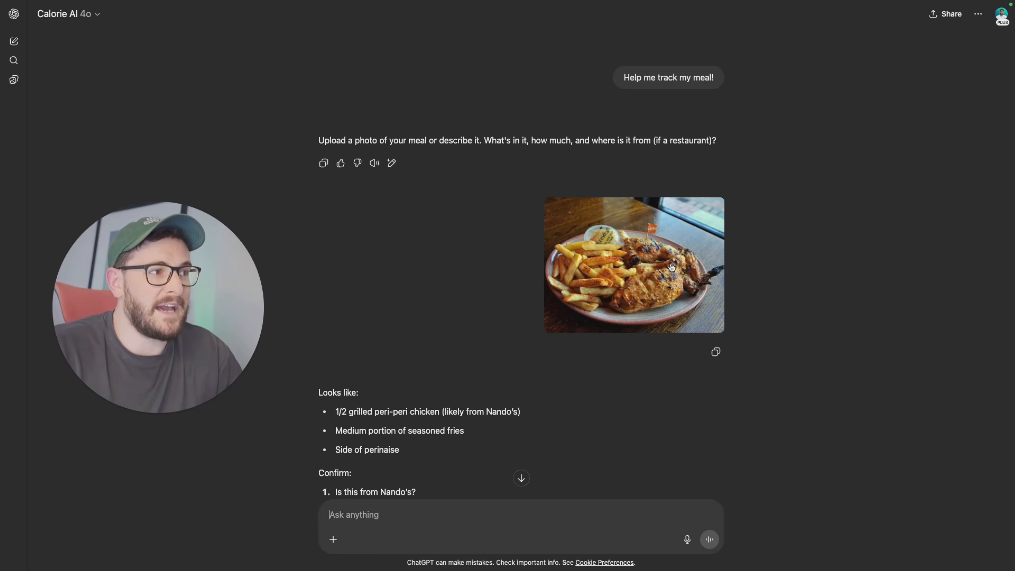
pyautogui.scroll(-3, 762, 272)
pyautogui.scroll(-10, 762, 273)
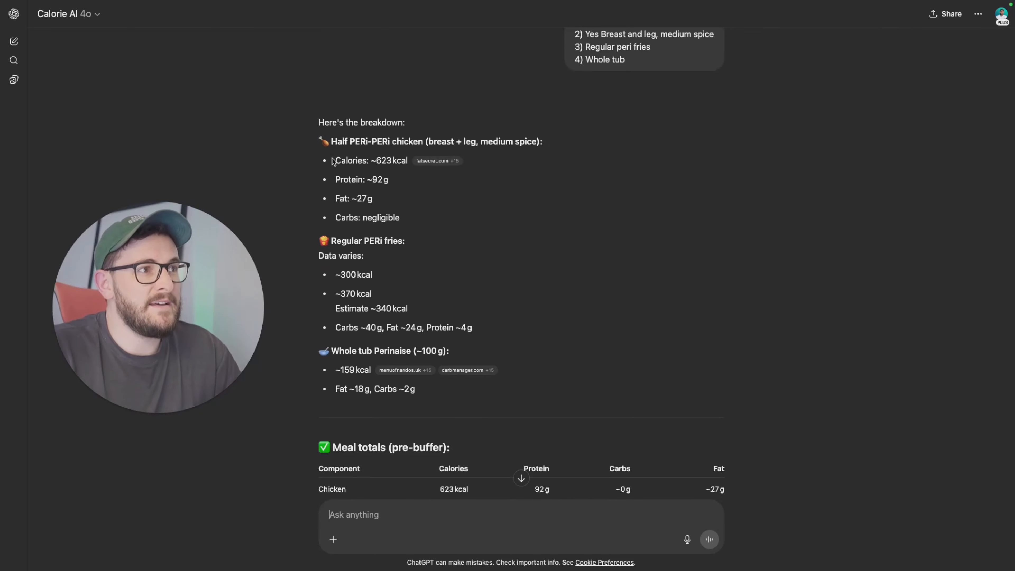
# Step: Inspect the fatsecret.com source cited for the half chicken's calorie figure
pyautogui.moveTo(363, 142); pyautogui.dragTo(463, 144)
pyautogui.click(461, 149)
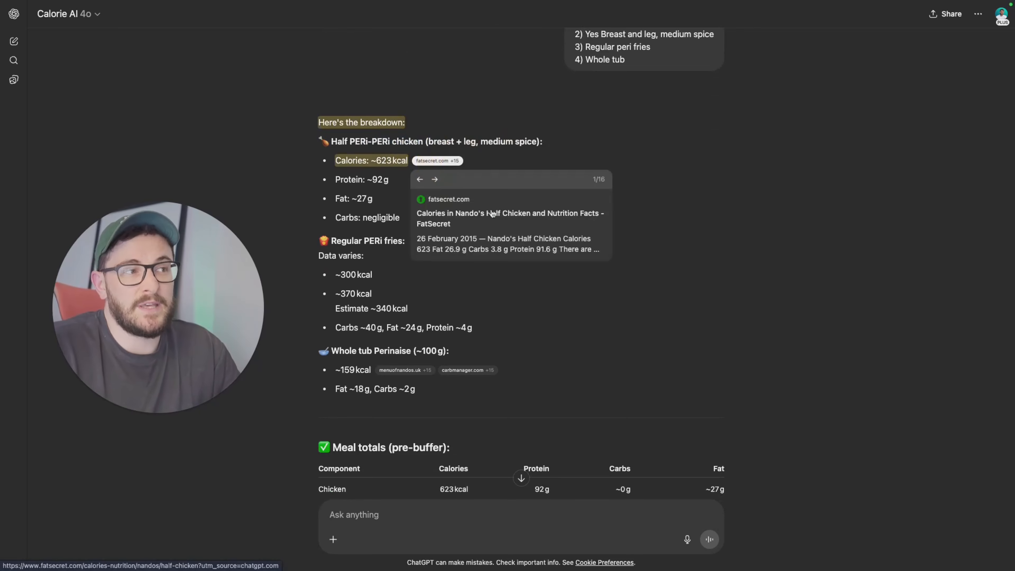
pyautogui.click(678, 206)
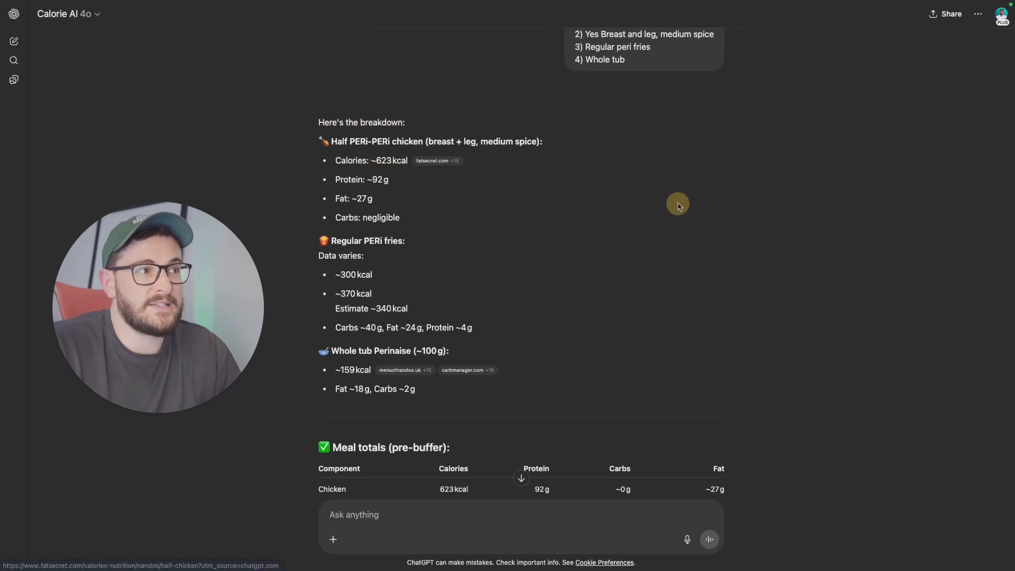
pyautogui.doubleClick(384, 160)
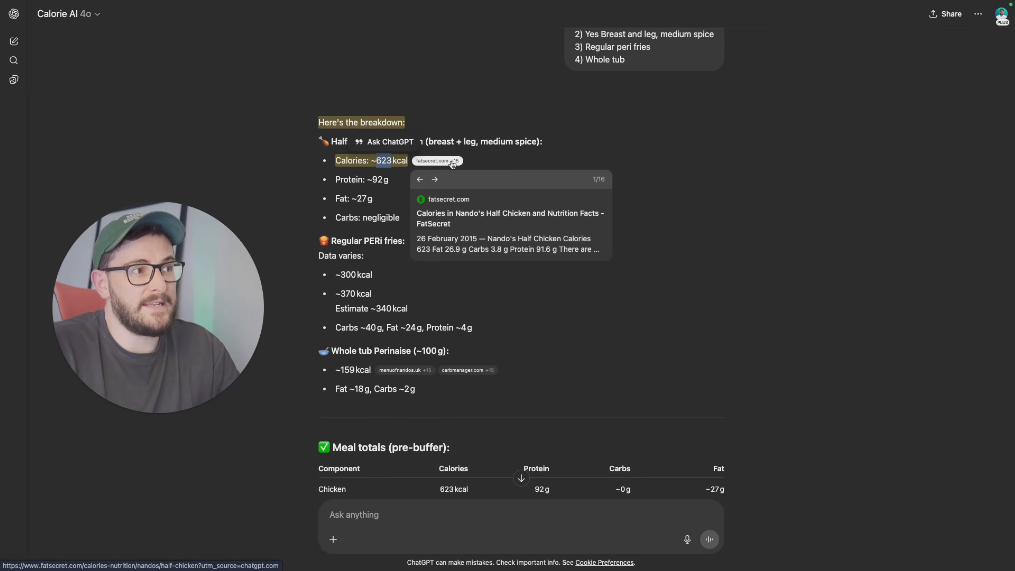
pyautogui.click(663, 272)
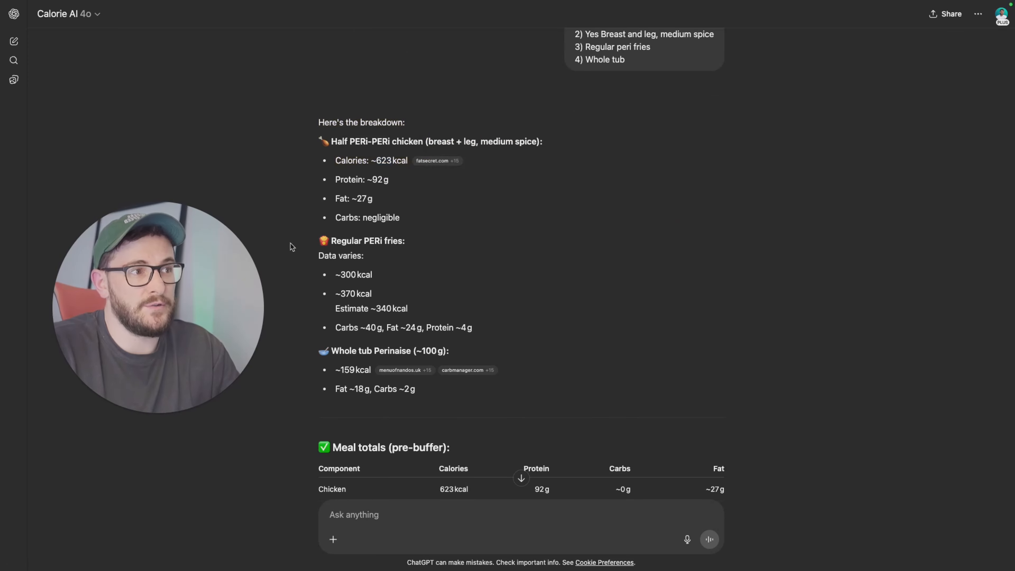
# Step: Review the fries estimates, the meal totals table and the 20% restaurant buffer totals
pyautogui.moveTo(320, 241); pyautogui.dragTo(482, 245)
pyautogui.click(376, 282)
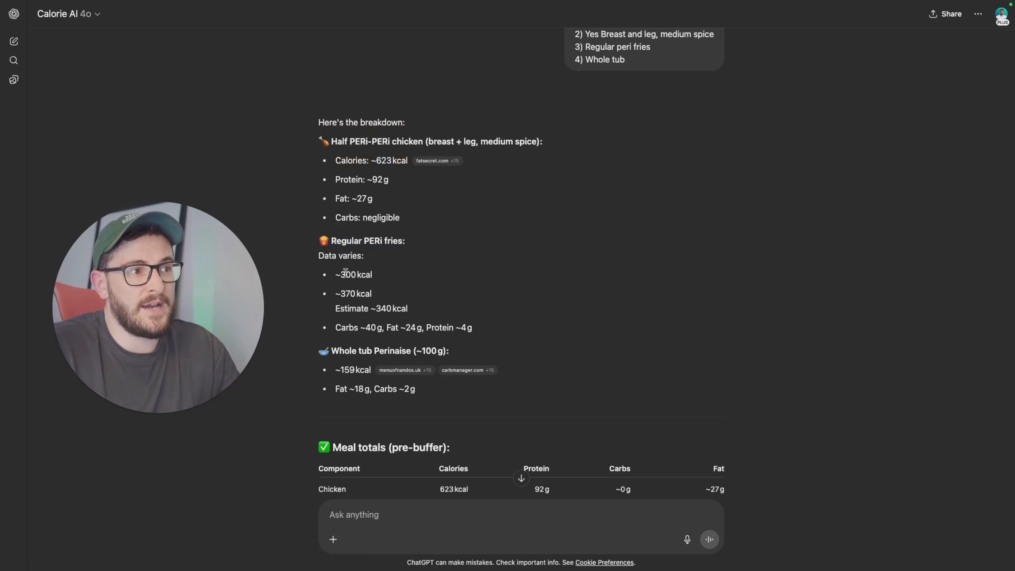
pyautogui.moveTo(344, 273); pyautogui.dragTo(414, 275)
pyautogui.click(394, 308)
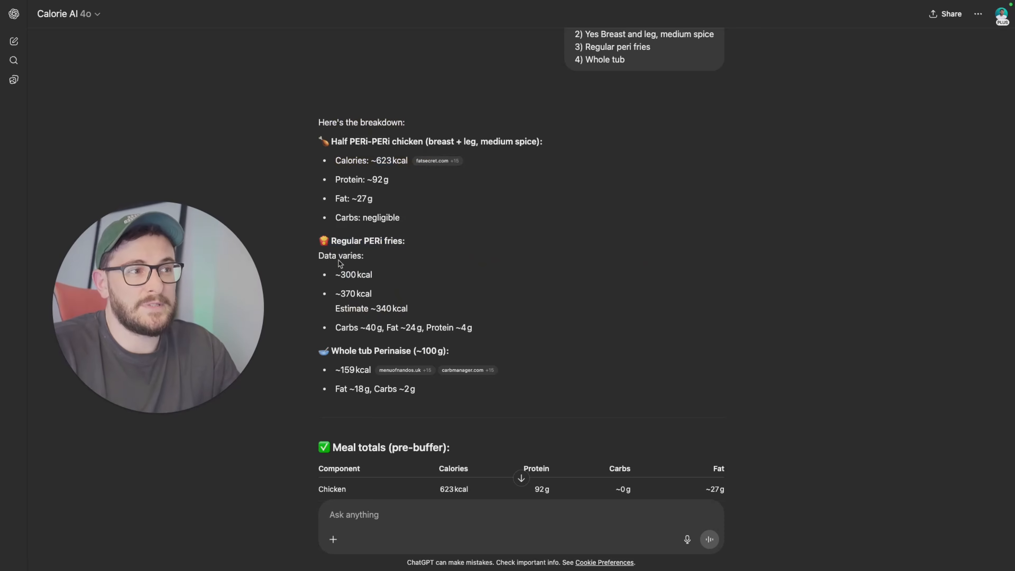
pyautogui.moveTo(337, 273); pyautogui.dragTo(408, 309)
pyautogui.click(427, 289)
pyautogui.scroll(-3, 516, 255)
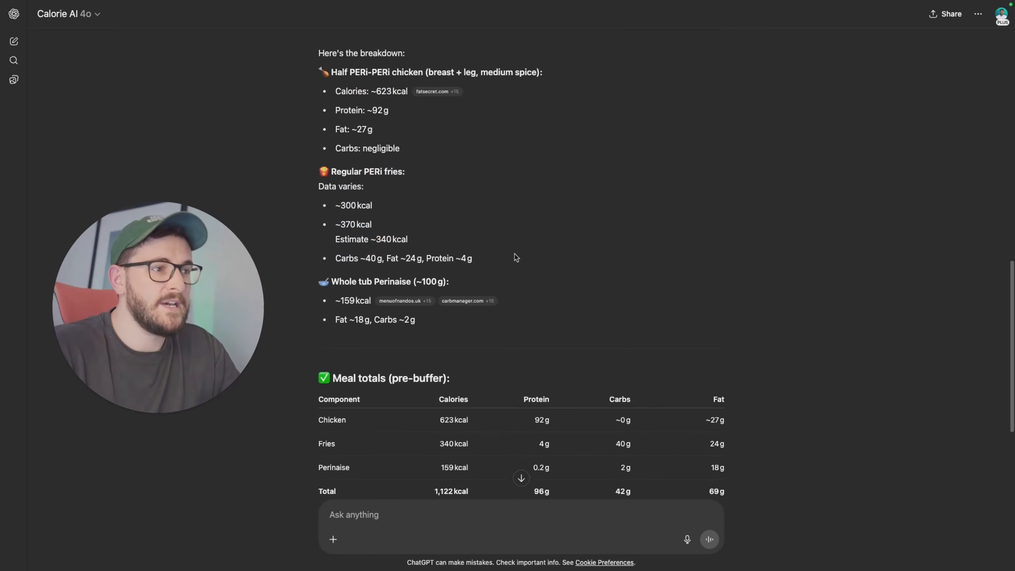
pyautogui.scroll(-6, 528, 264)
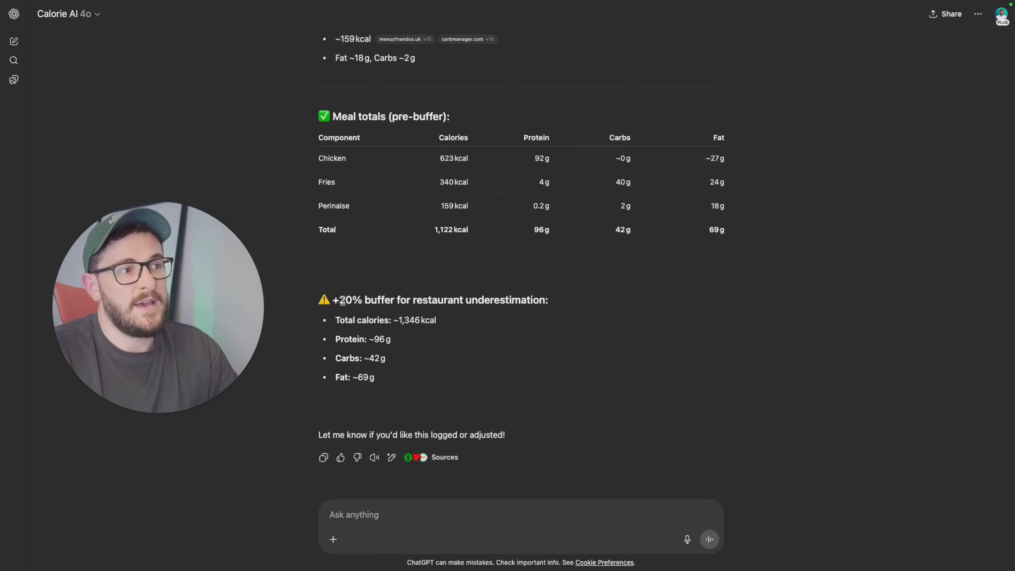
pyautogui.moveTo(343, 299); pyautogui.dragTo(435, 321)
pyautogui.click(451, 326)
pyautogui.scroll(-1, 500, 340)
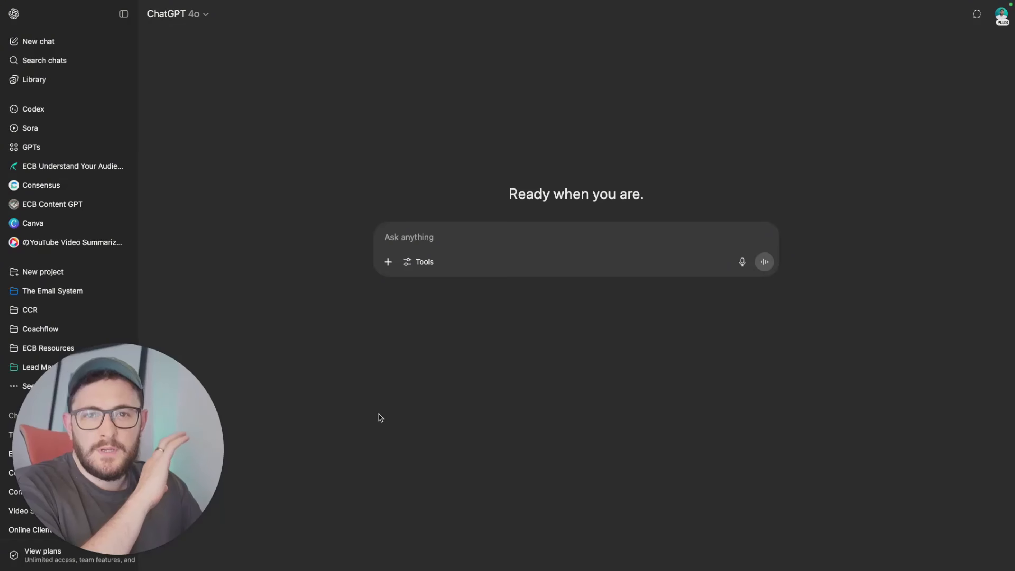
pyautogui.moveTo(193, 469); pyautogui.dragTo(444, 391)
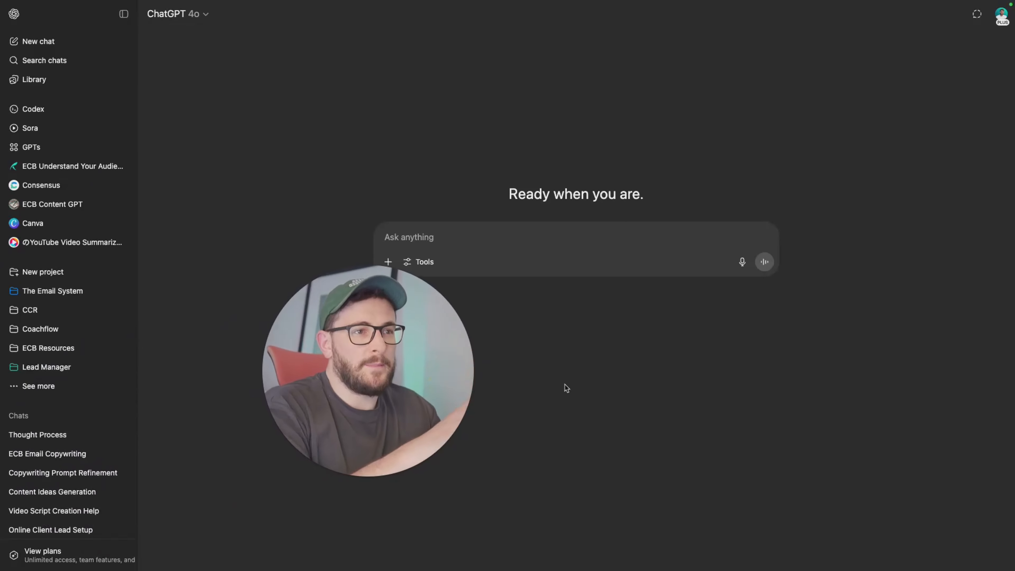
pyautogui.click(350, 391)
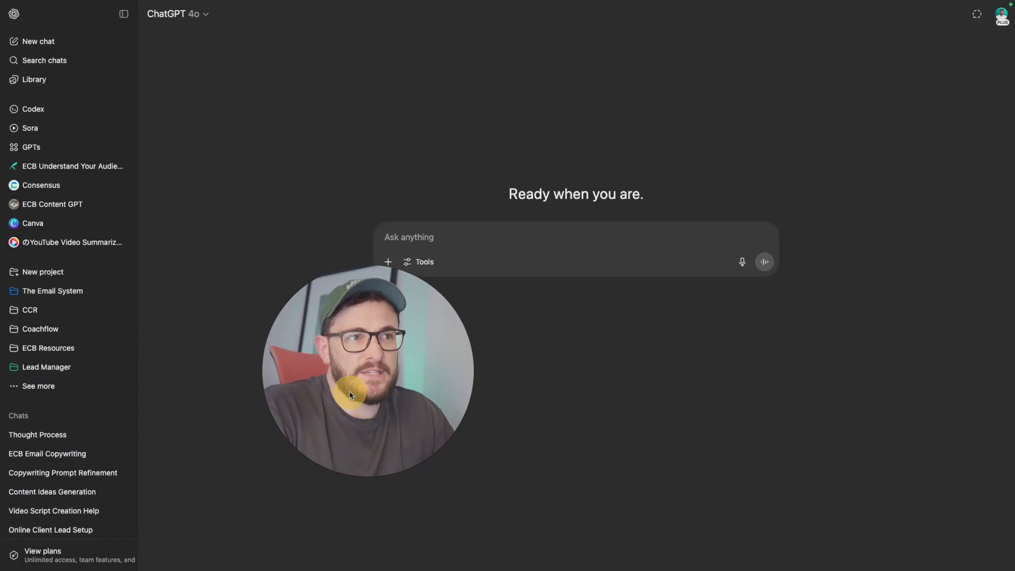
pyautogui.moveTo(349, 391); pyautogui.dragTo(99, 505)
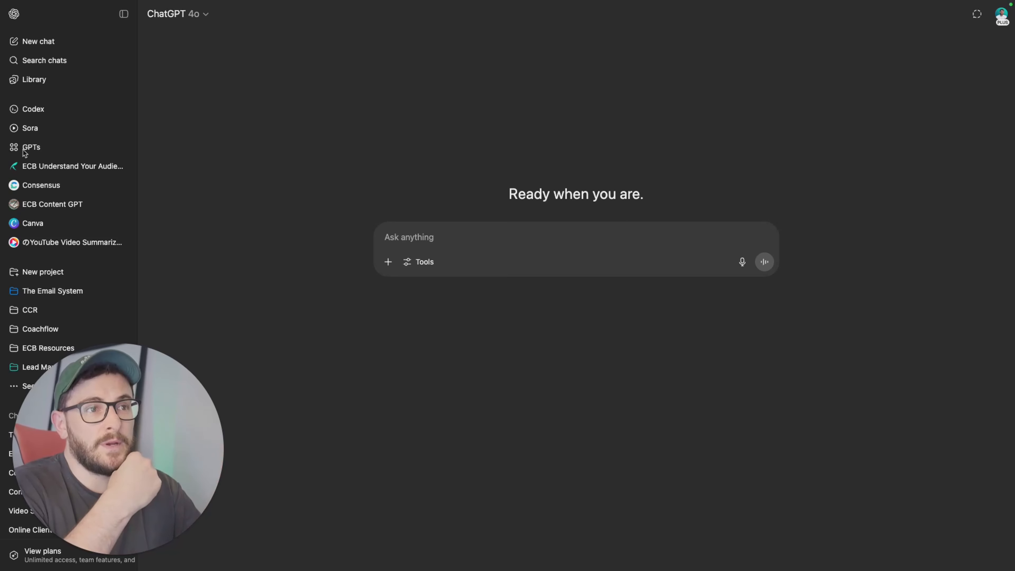
pyautogui.click(36, 243)
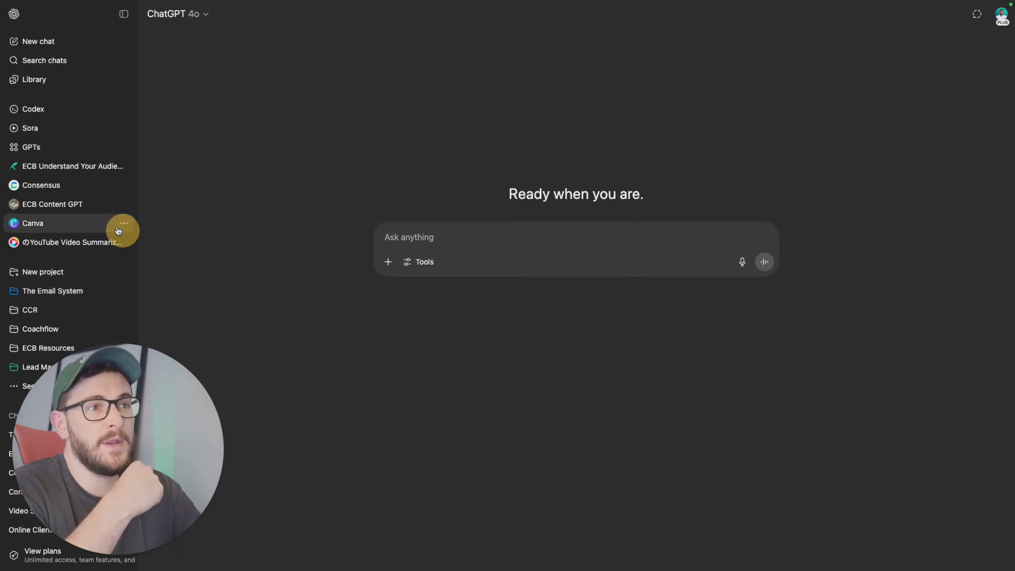
# Step: Start creating a new GPT from the GPTs page and name it Calorie AI in the configuration form
pyautogui.click(27, 155)
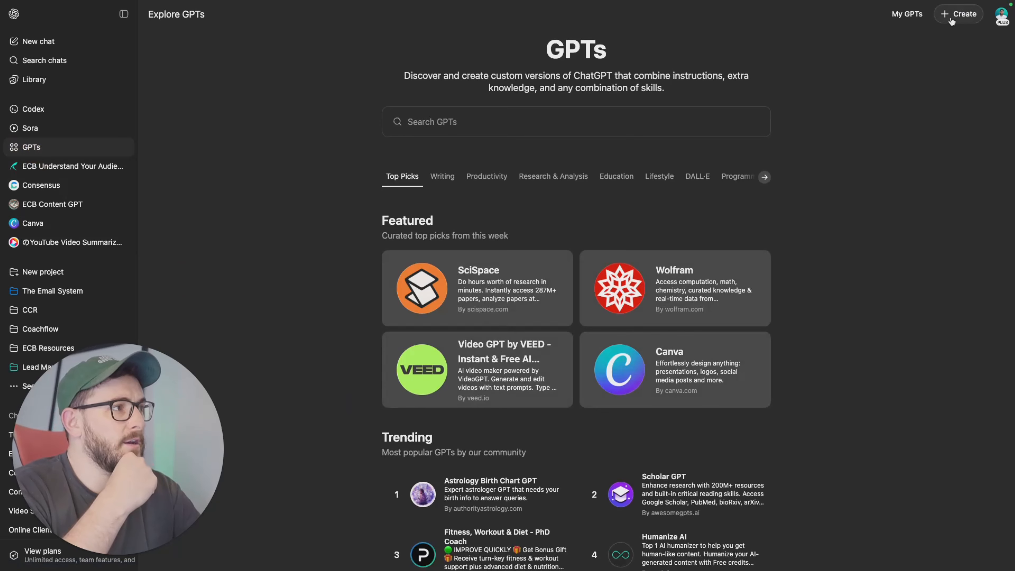
pyautogui.click(959, 14)
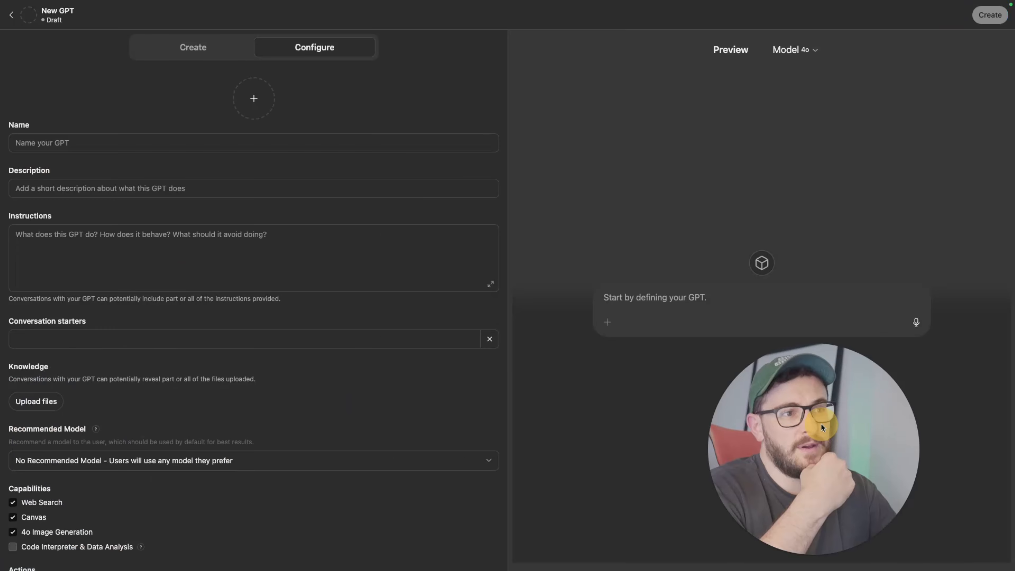
pyautogui.click(198, 46)
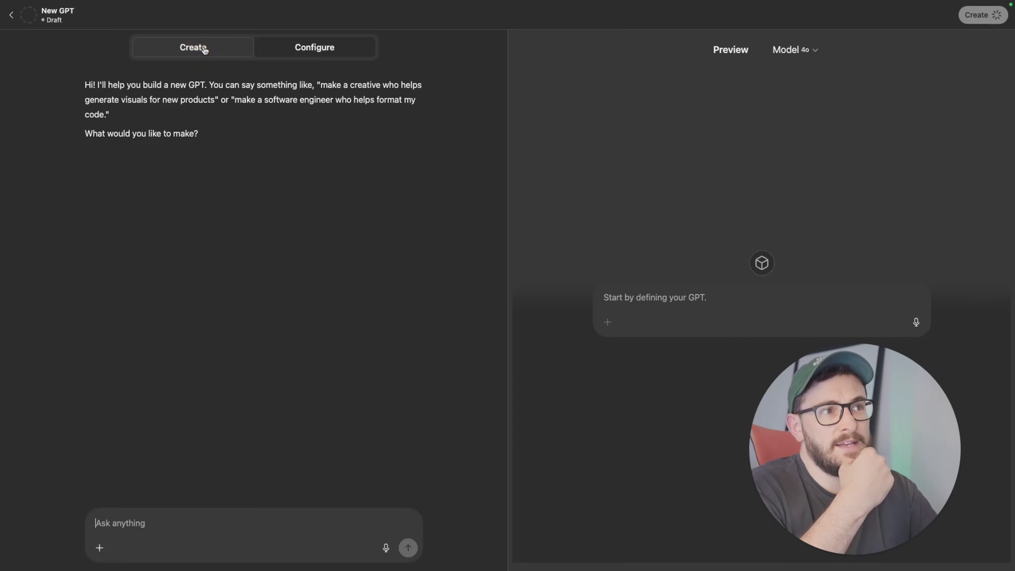
pyautogui.click(309, 43)
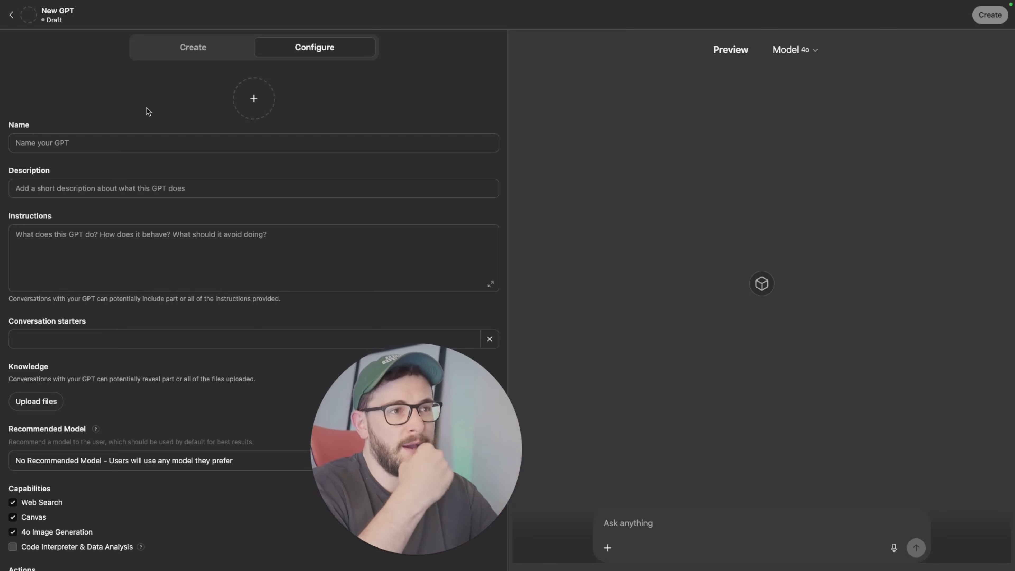
pyautogui.click(114, 145)
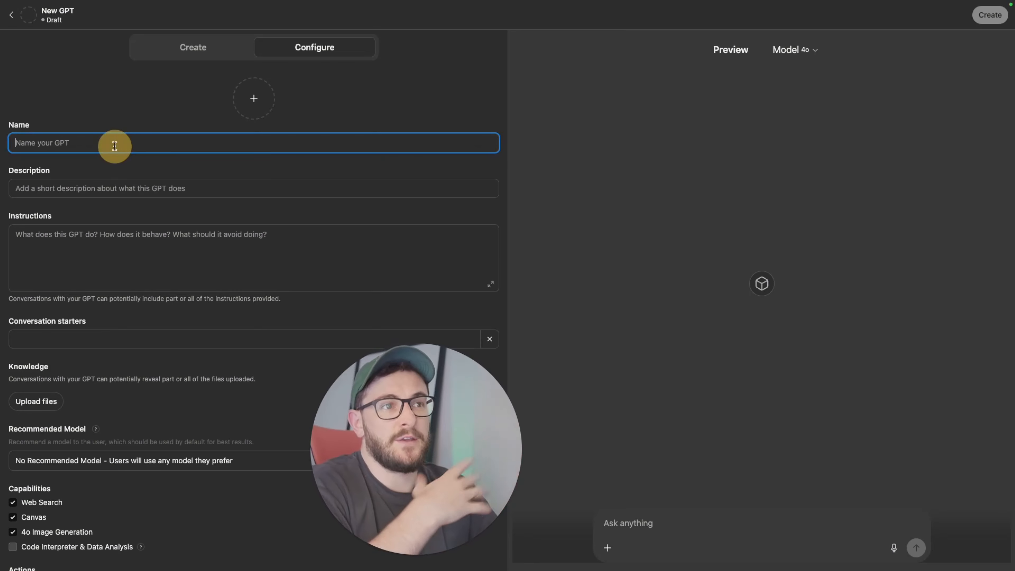
pyautogui.write('Calorie AI')
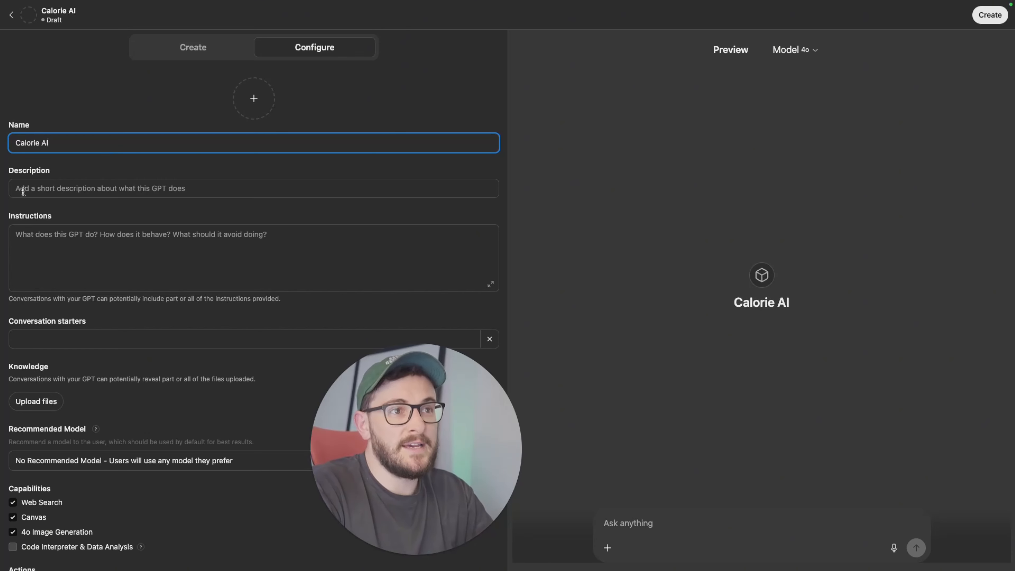
# Step: Describe the GPT as "A calorie tracking tool for fitness clients to estimate macro values in meals that don't have nutritional labels"
pyautogui.click(93, 195)
pyautogui.write('A calorie')
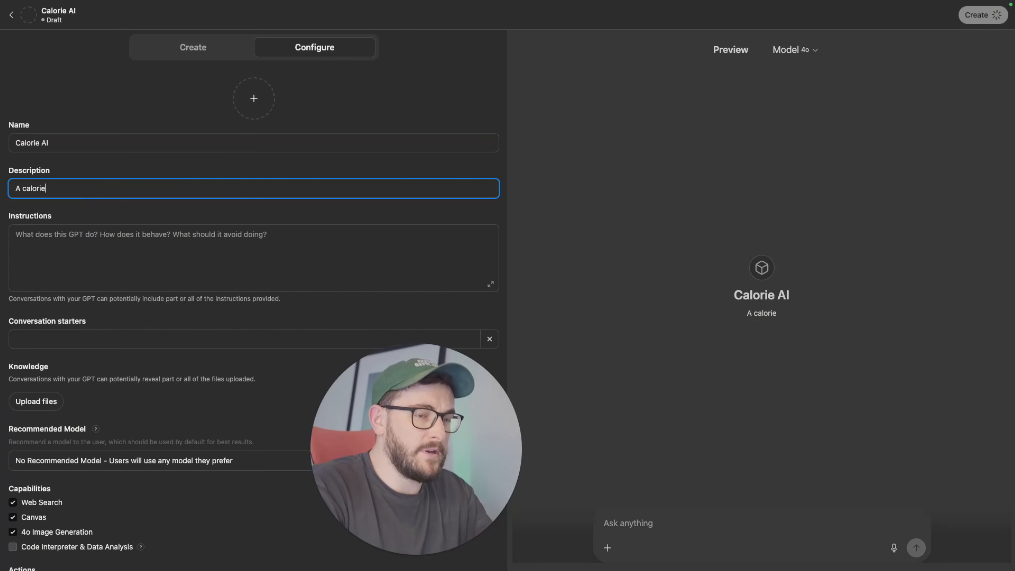
pyautogui.write(' tracking took')
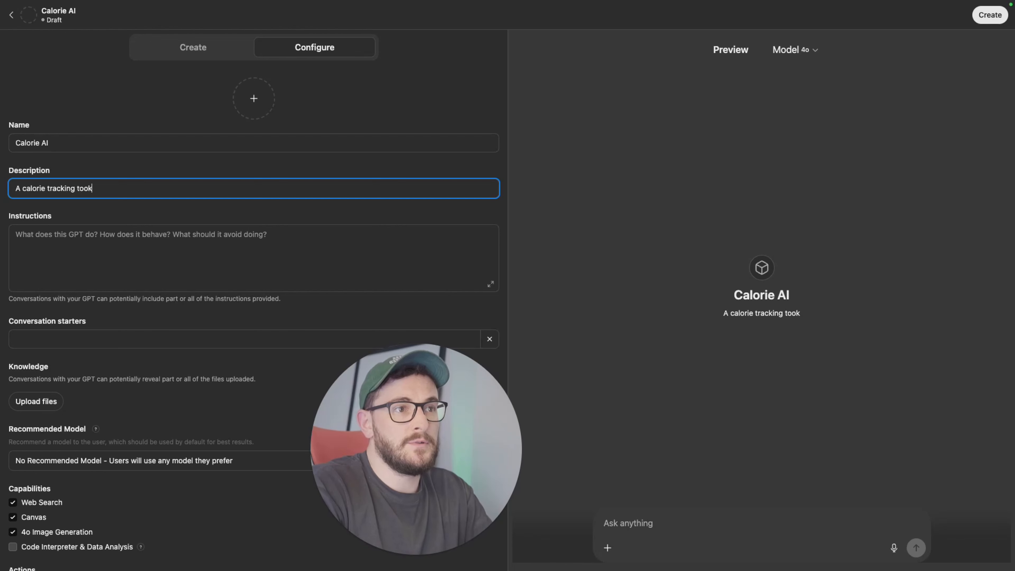
pyautogui.press('BackSpace')
pyautogui.write('l for fitness')
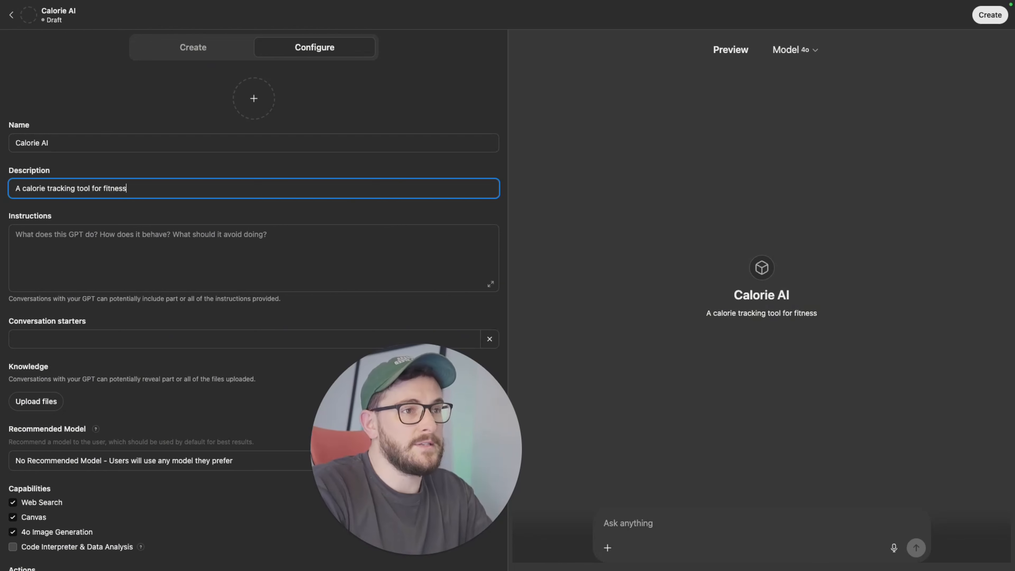
pyautogui.write(' clients to ')
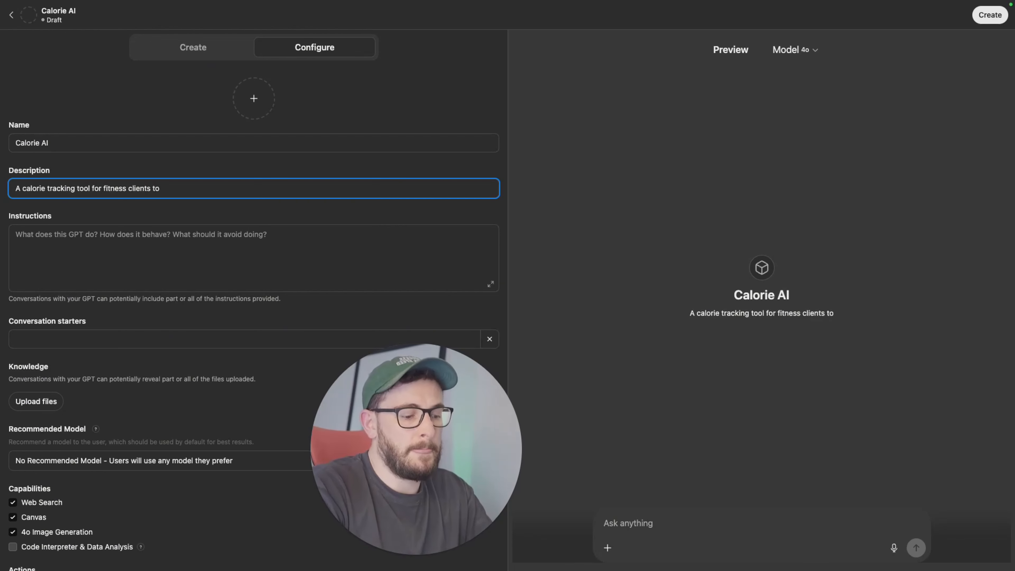
pyautogui.write('estima')
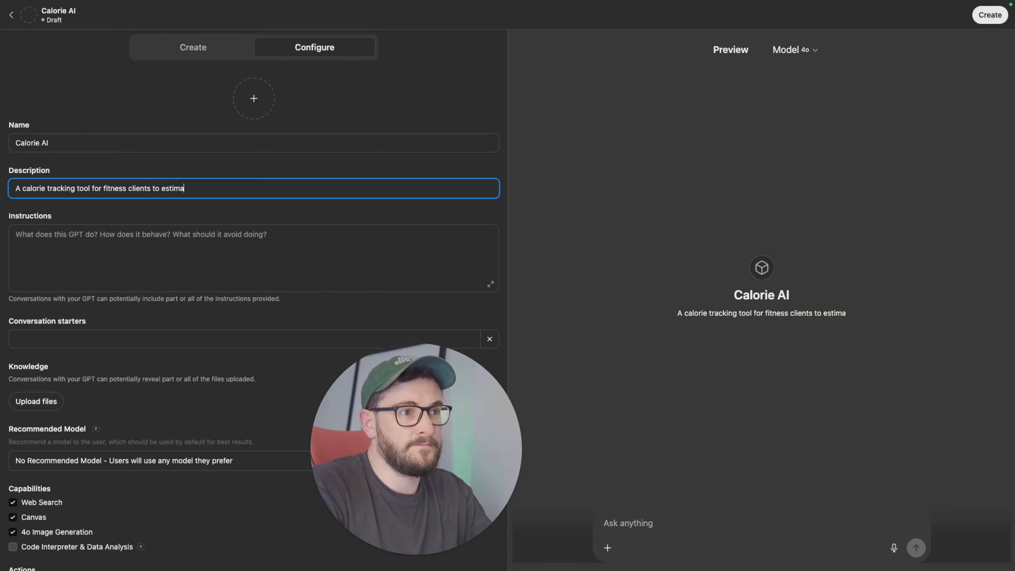
pyautogui.write('te macro values')
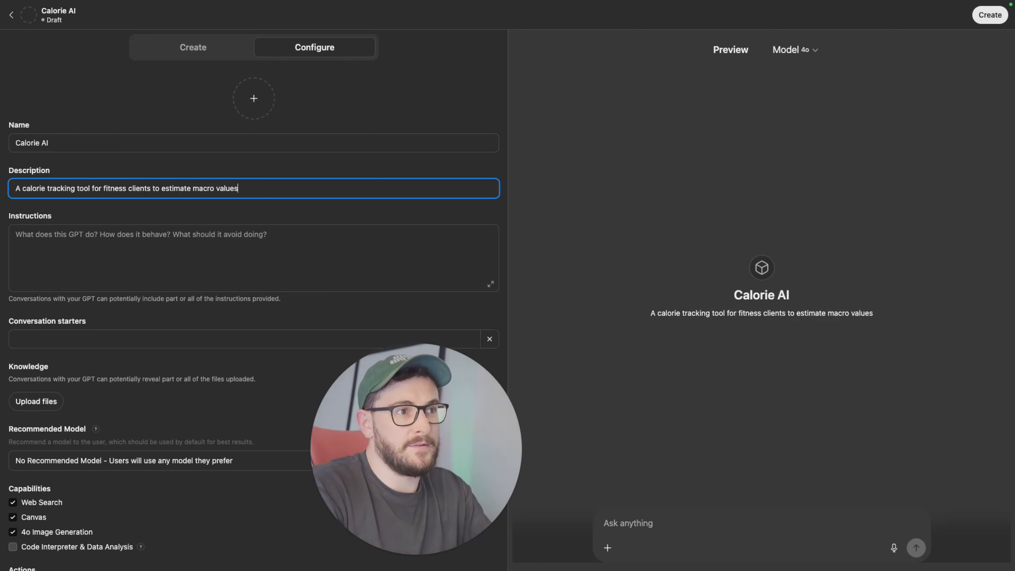
pyautogui.write(' in meals that ')
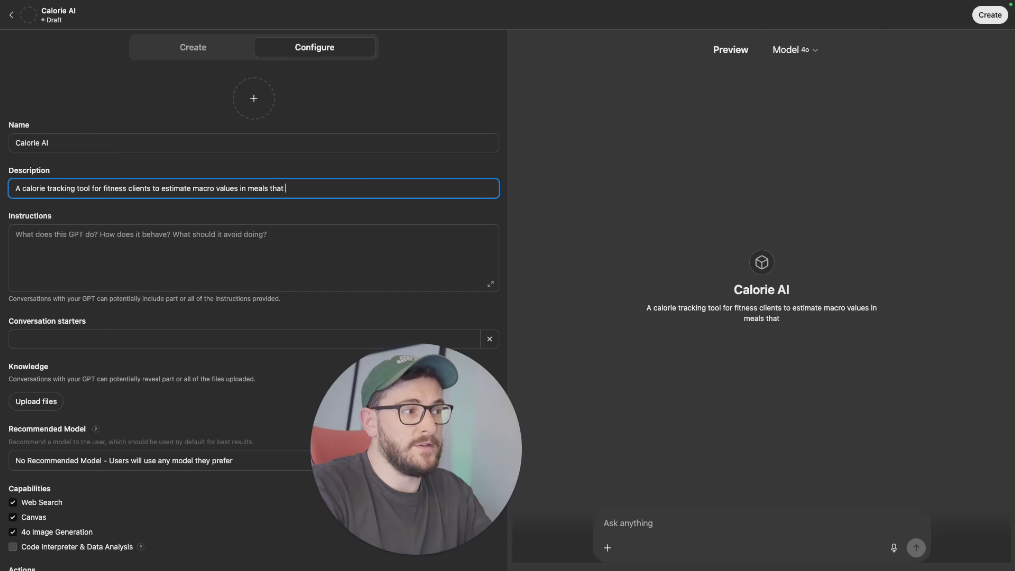
pyautogui.write("don't have nutrit")
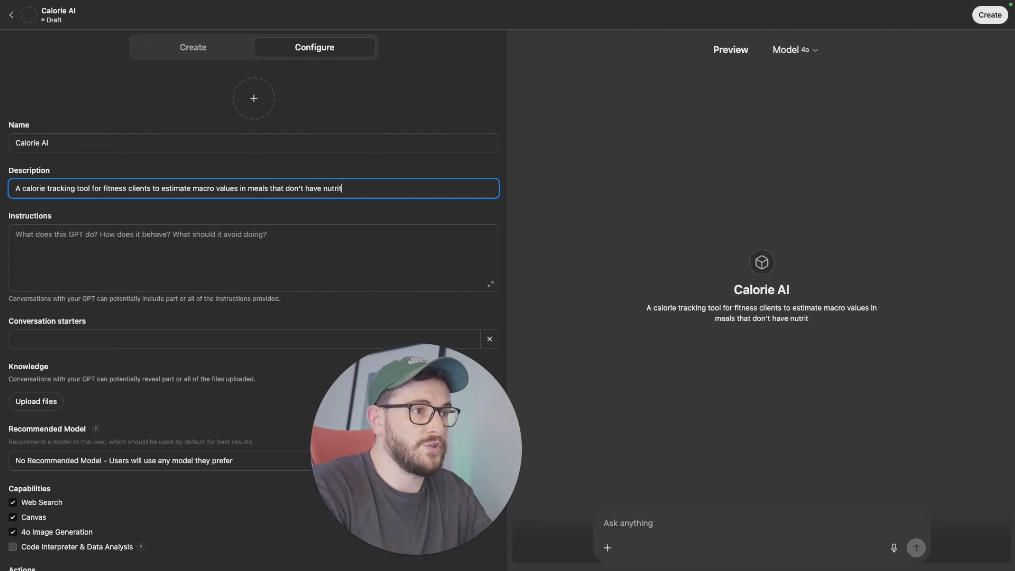
pyautogui.write('ional labels')
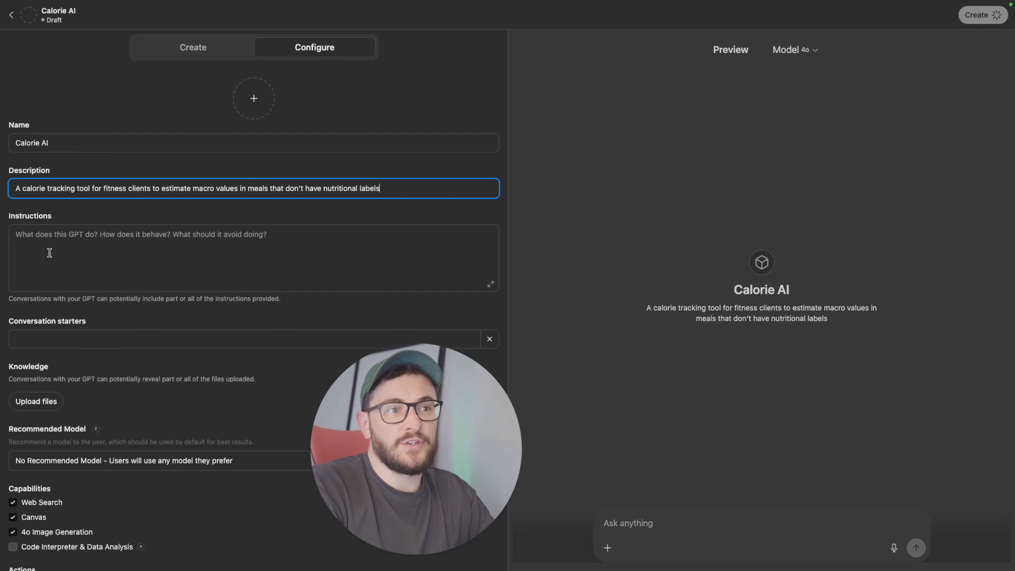
# Step: Review the configuration form's instructions, knowledge and model fields alongside the preview description
pyautogui.click(37, 297)
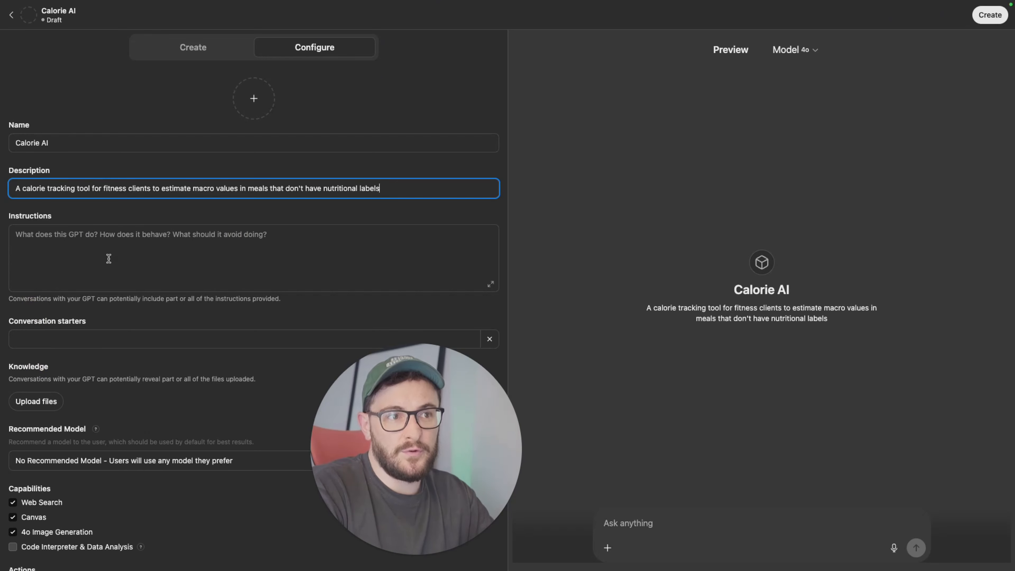
pyautogui.scroll(-1, 107, 261)
pyautogui.scroll(-1, 108, 262)
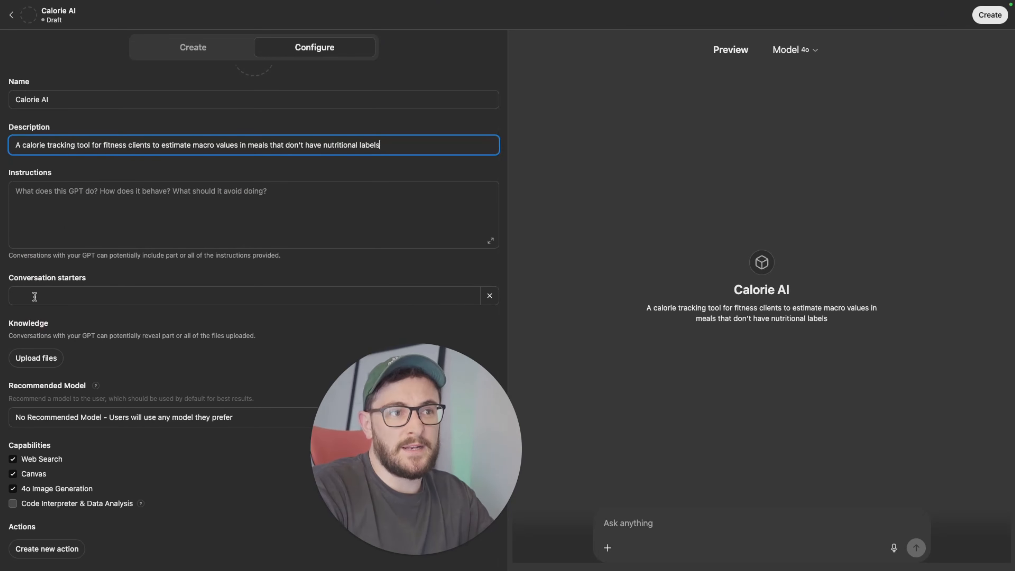
pyautogui.click(119, 400)
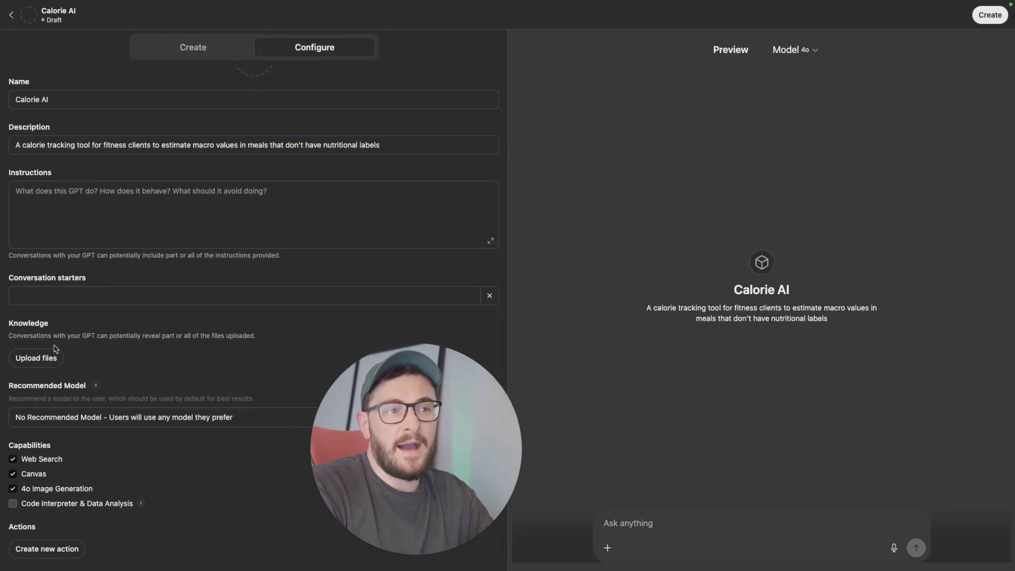
pyautogui.click(40, 354)
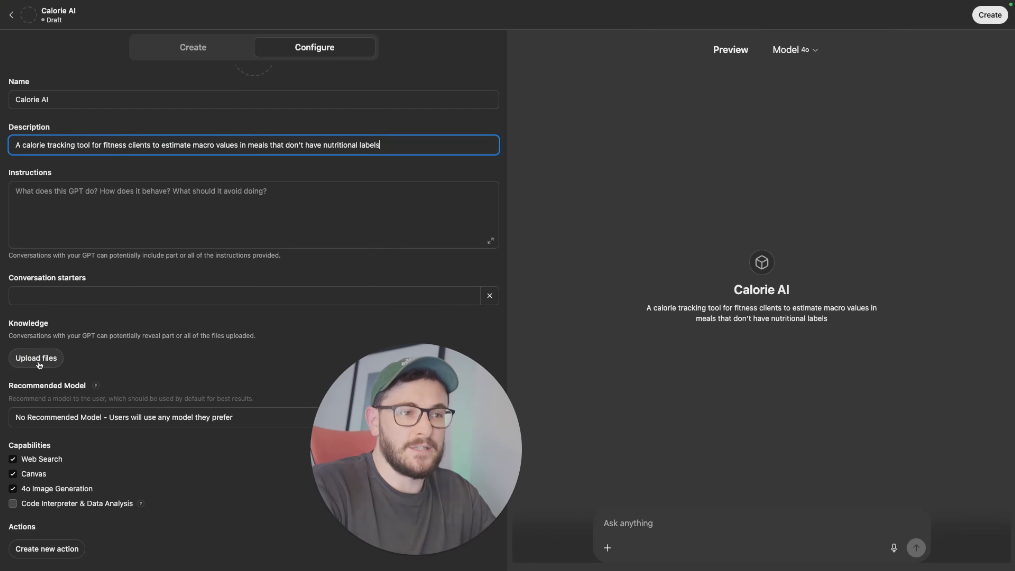
pyautogui.click(172, 187)
pyautogui.scroll(2, 172, 186)
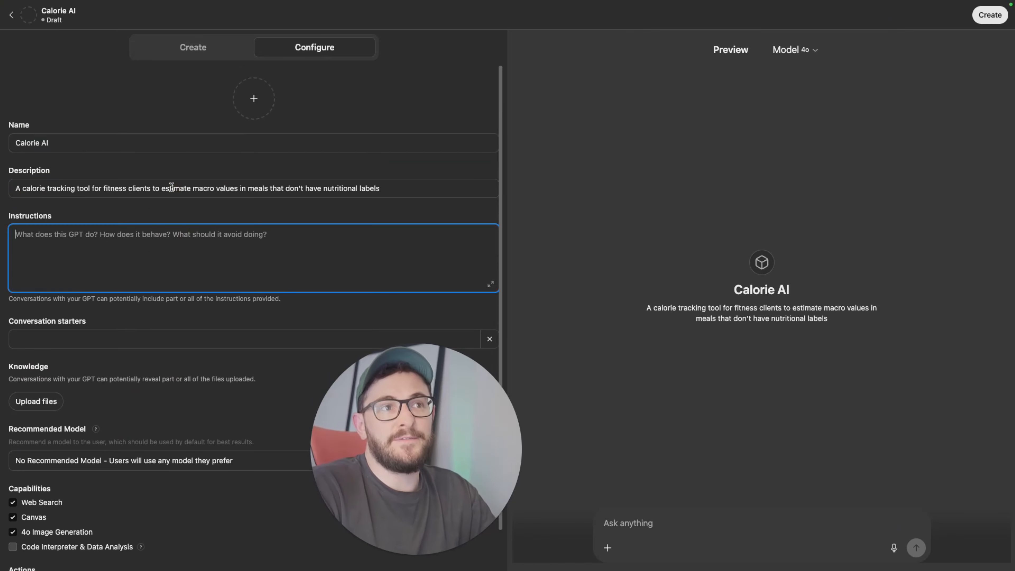
pyautogui.click(78, 98)
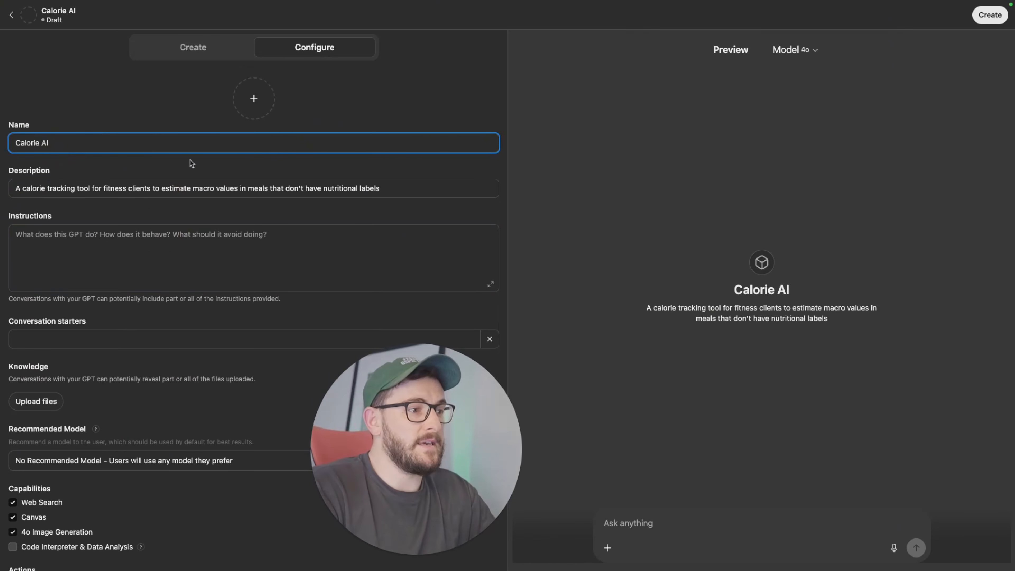
pyautogui.tripleClick(771, 306)
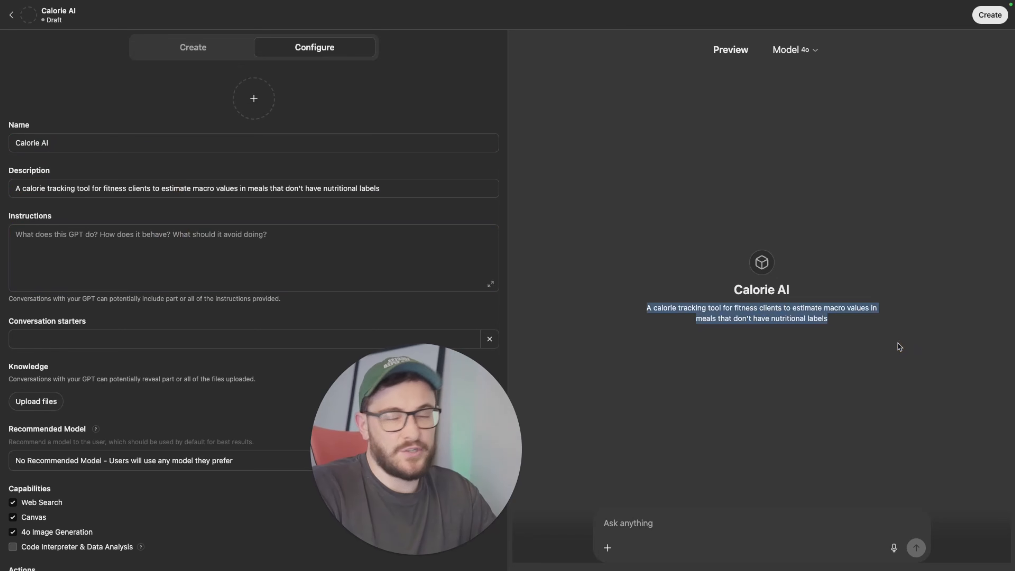
pyautogui.click(733, 295)
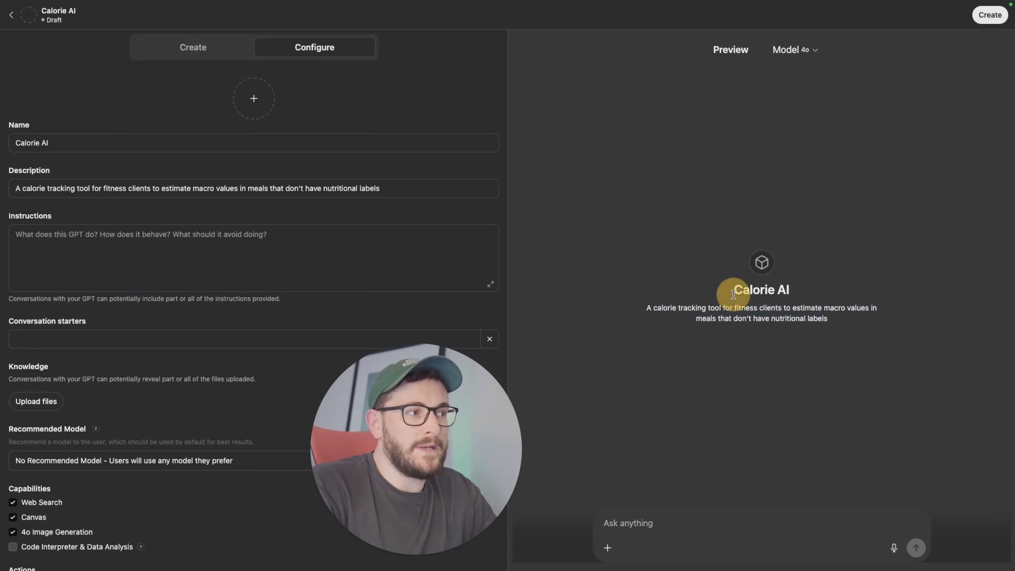
pyautogui.moveTo(734, 295); pyautogui.dragTo(796, 298)
pyautogui.click(671, 318)
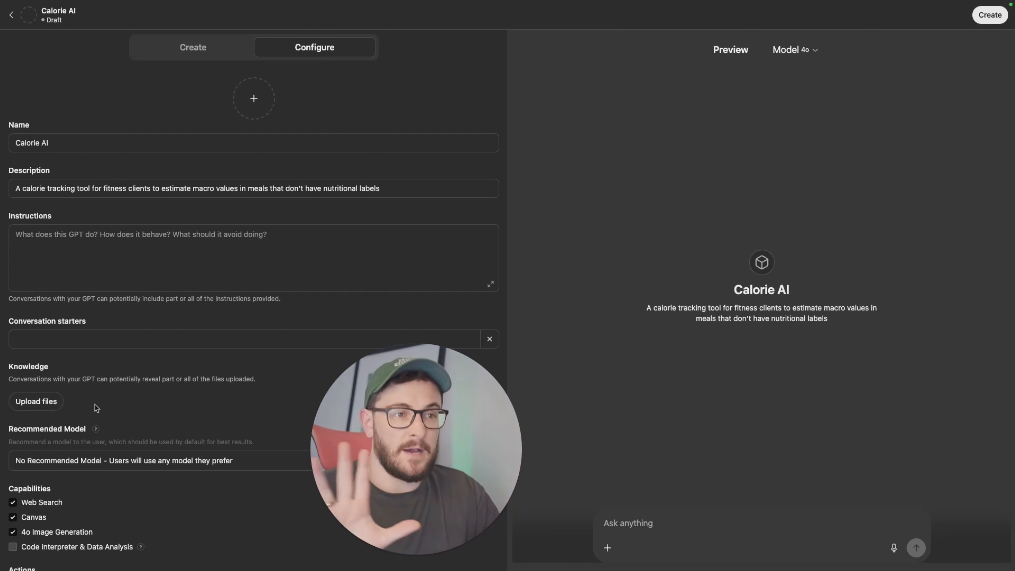
pyautogui.middleClick(134, 408)
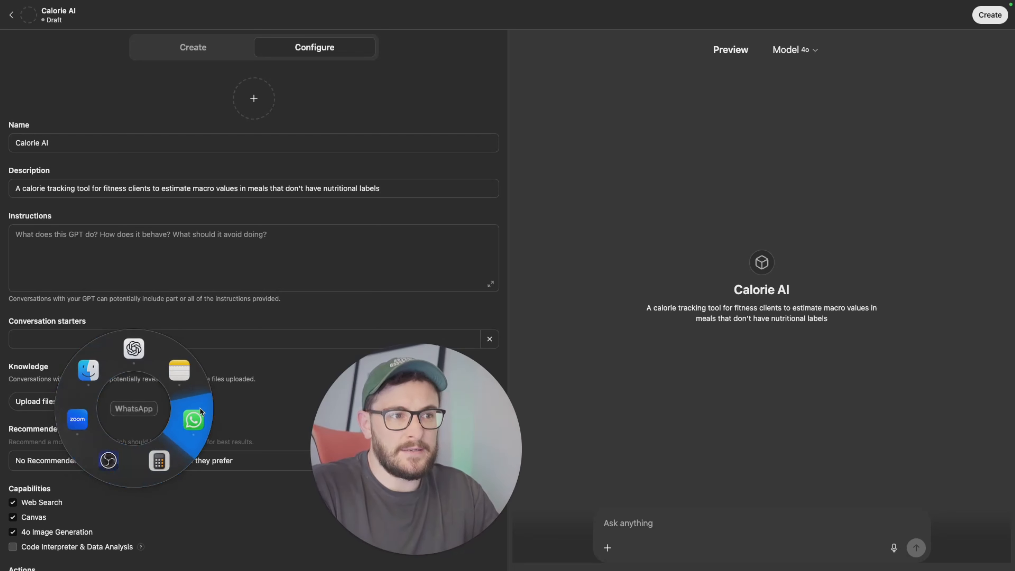
pyautogui.click(133, 347)
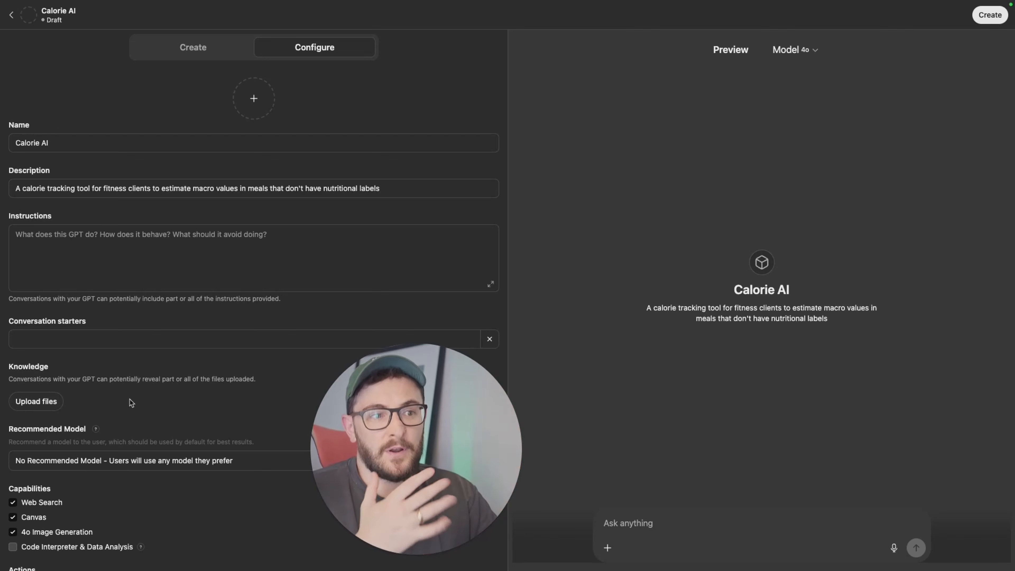
# Step: Turn off the 4o Image Generation capability and briefly open the Add actions page before returning
pyautogui.scroll(-2, 31, 495)
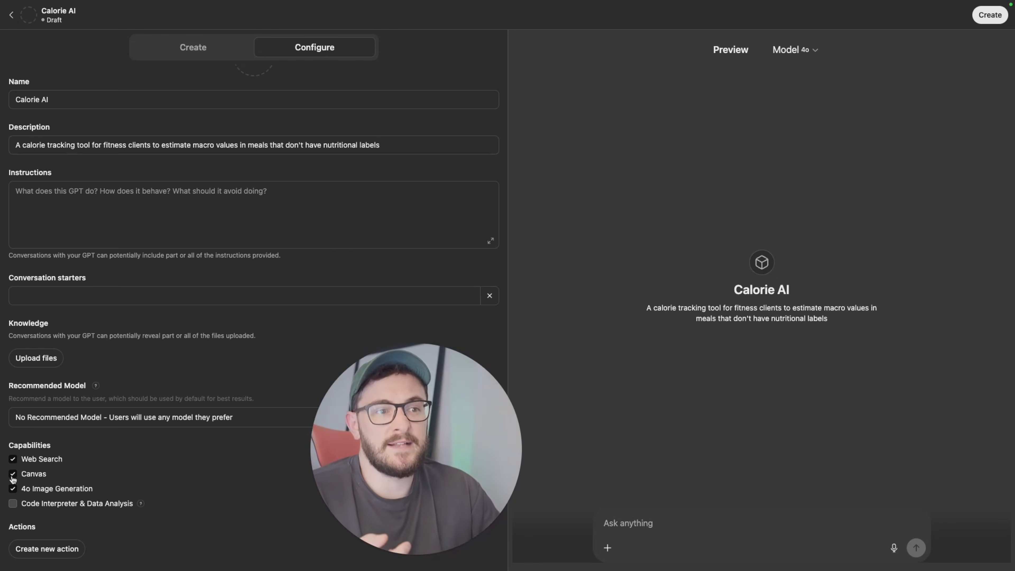
pyautogui.click(12, 489)
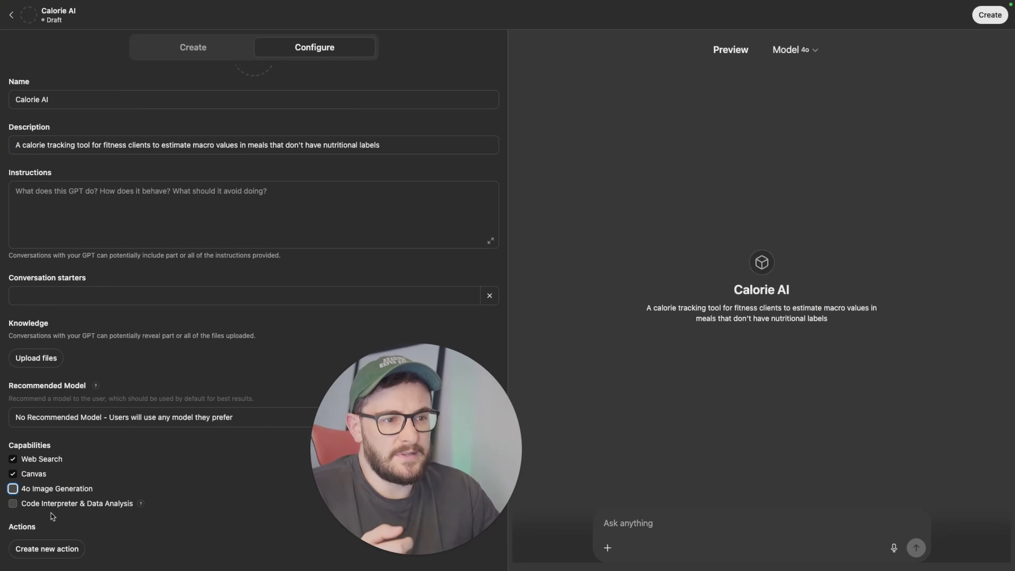
pyautogui.click(37, 549)
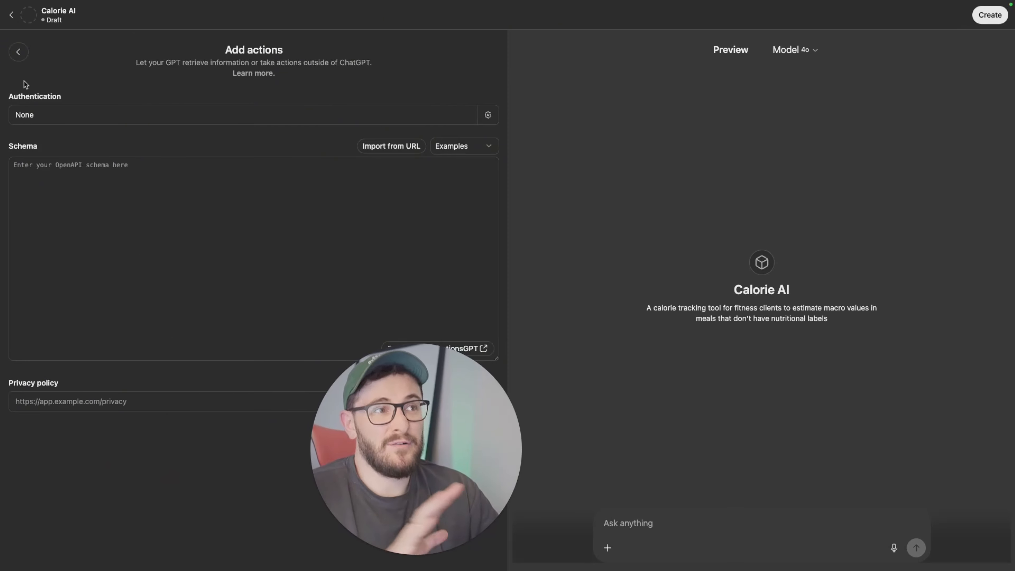
pyautogui.click(18, 50)
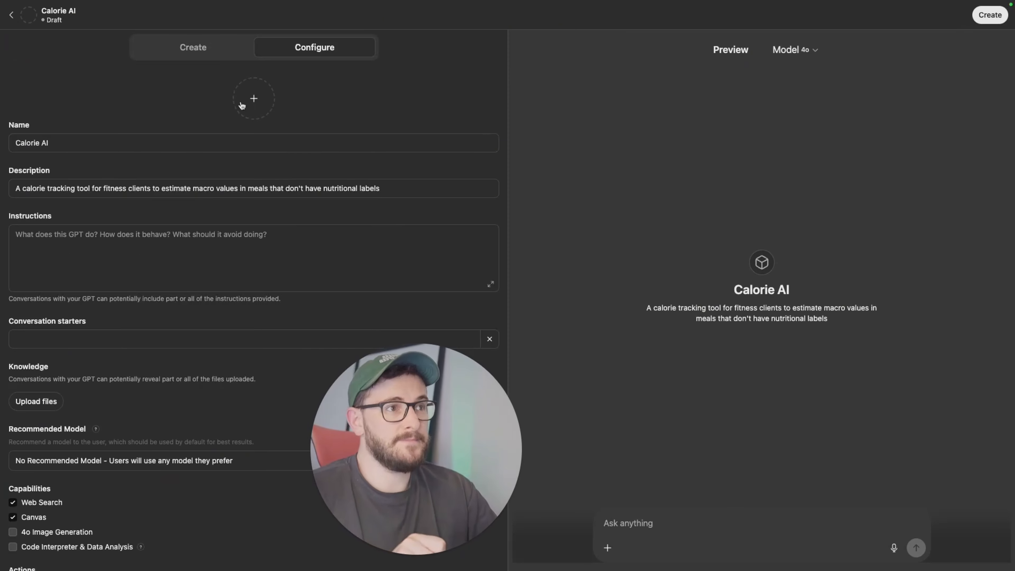
# Step: In the Create chat, dictate and send a request for a calorie tracking GPT that analyzes meal photos, asks clarifying questions and returns calorie, protein, carb and fat estimates
pyautogui.click(208, 54)
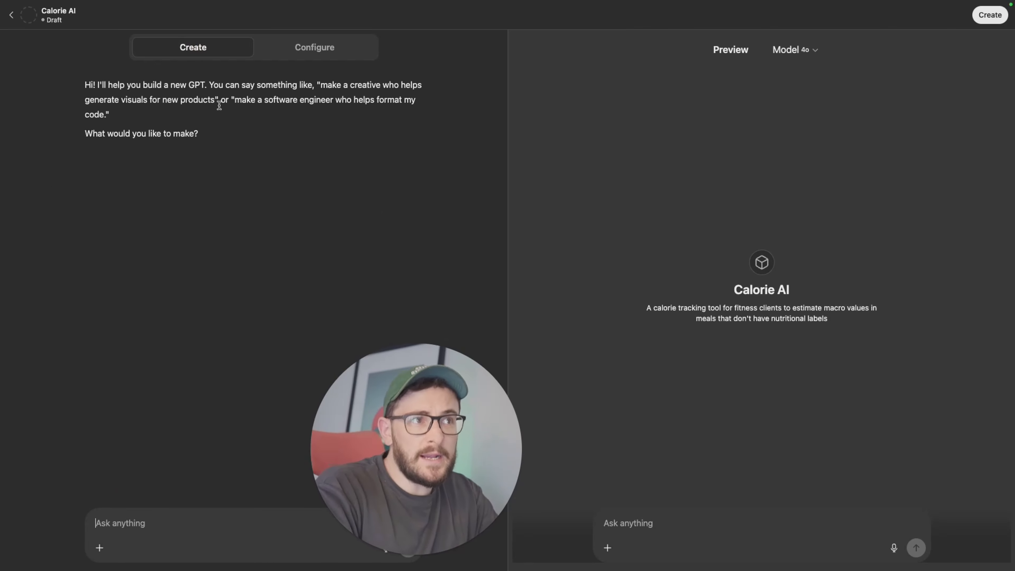
pyautogui.click(315, 47)
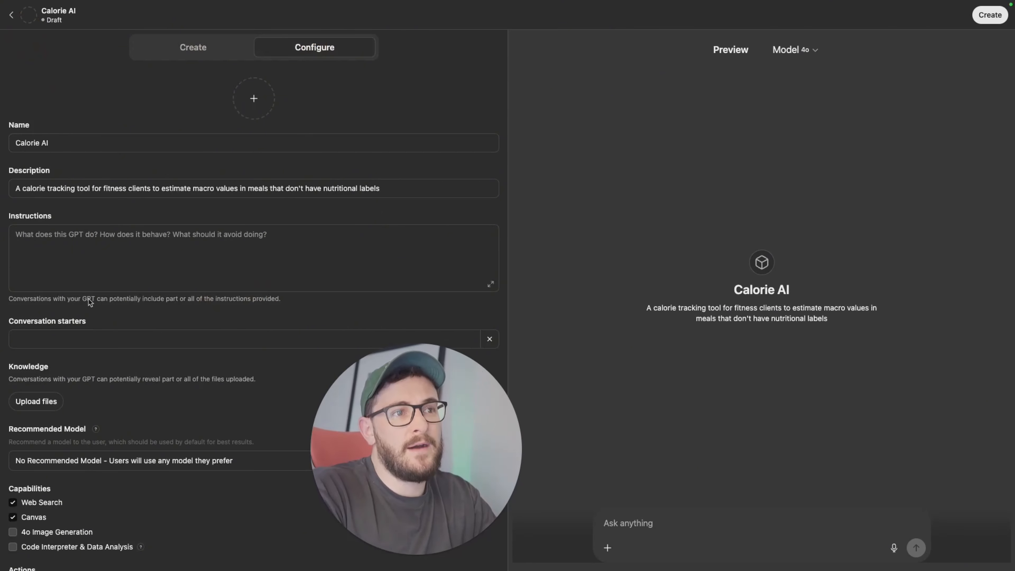
pyautogui.click(199, 43)
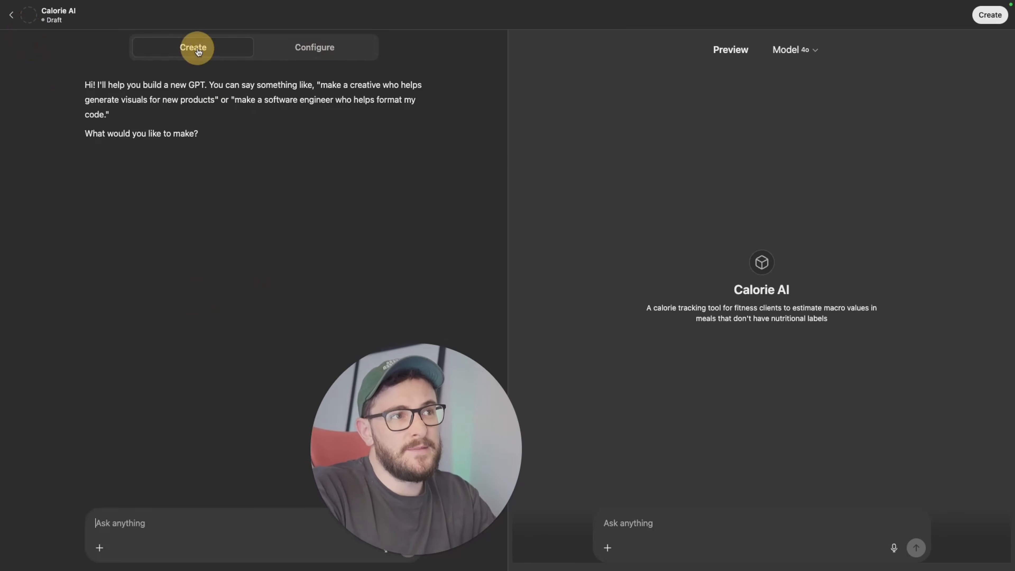
pyautogui.click(154, 520)
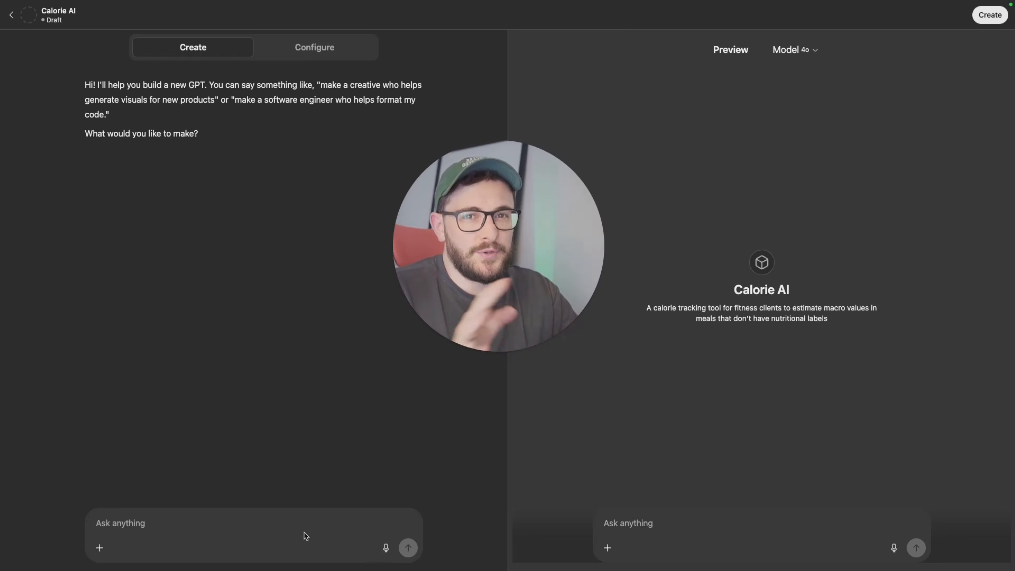
pyautogui.click(386, 548)
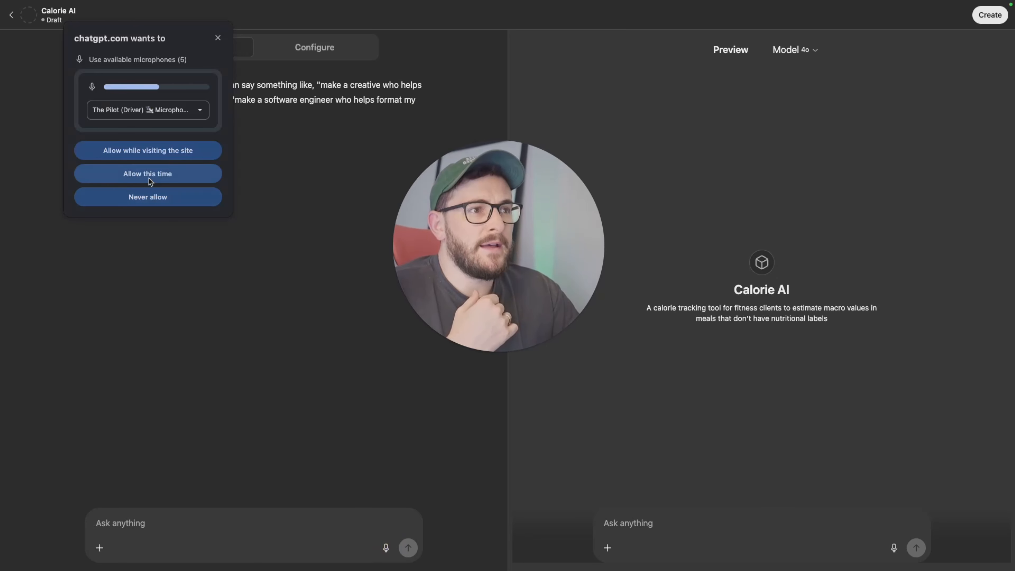
pyautogui.click(150, 157)
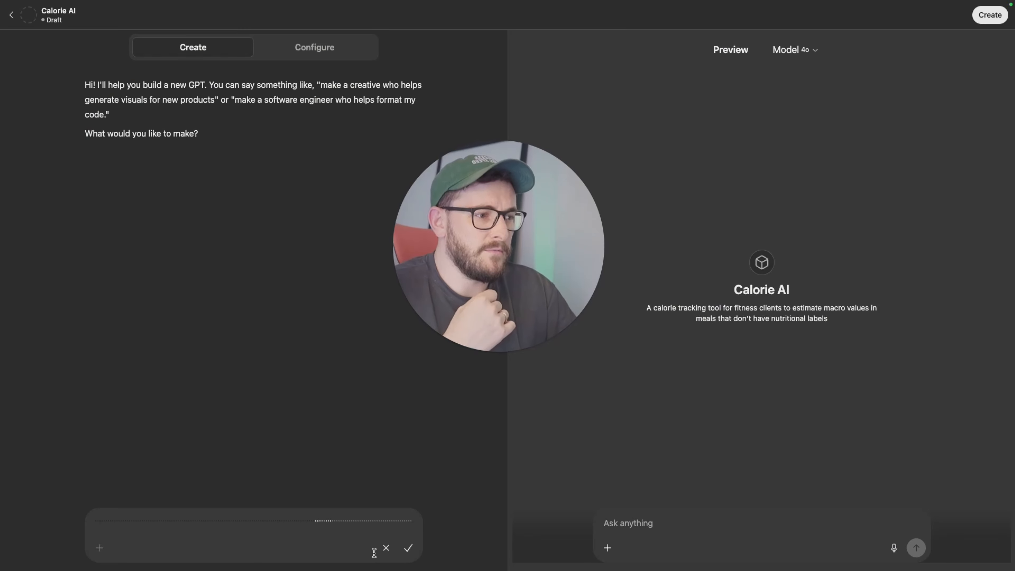
pyautogui.click(386, 548)
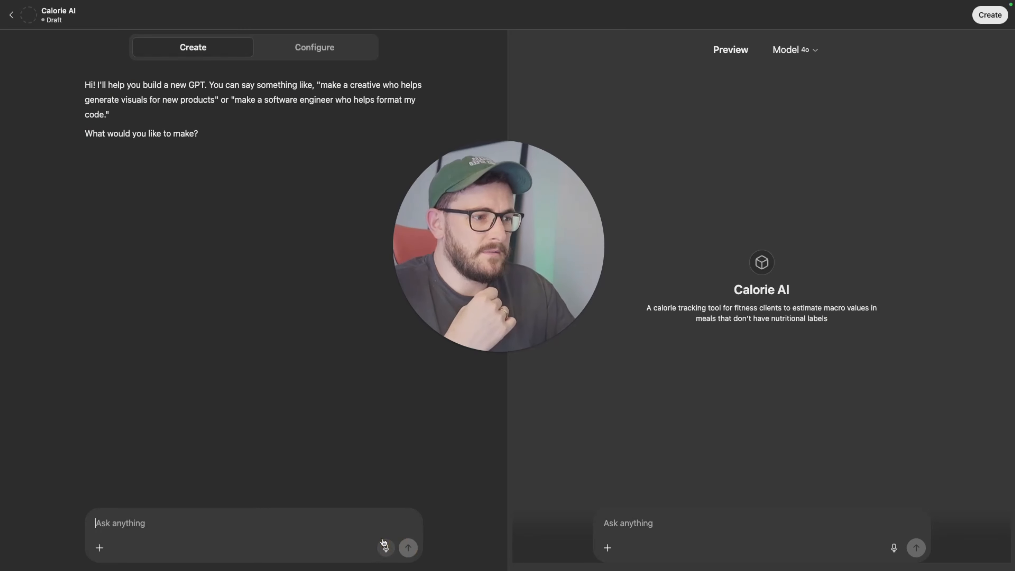
pyautogui.click(384, 546)
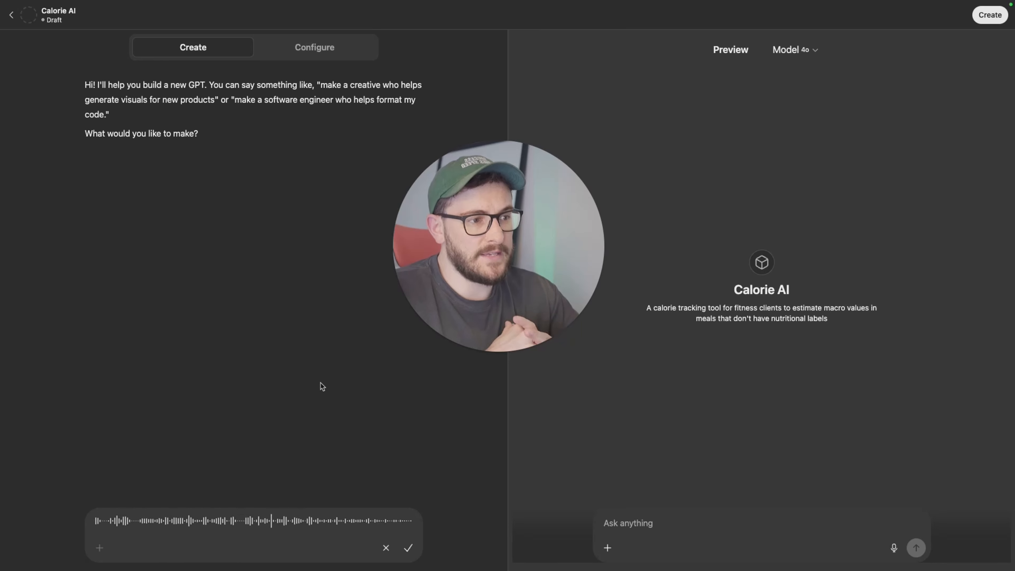
pyautogui.click(404, 548)
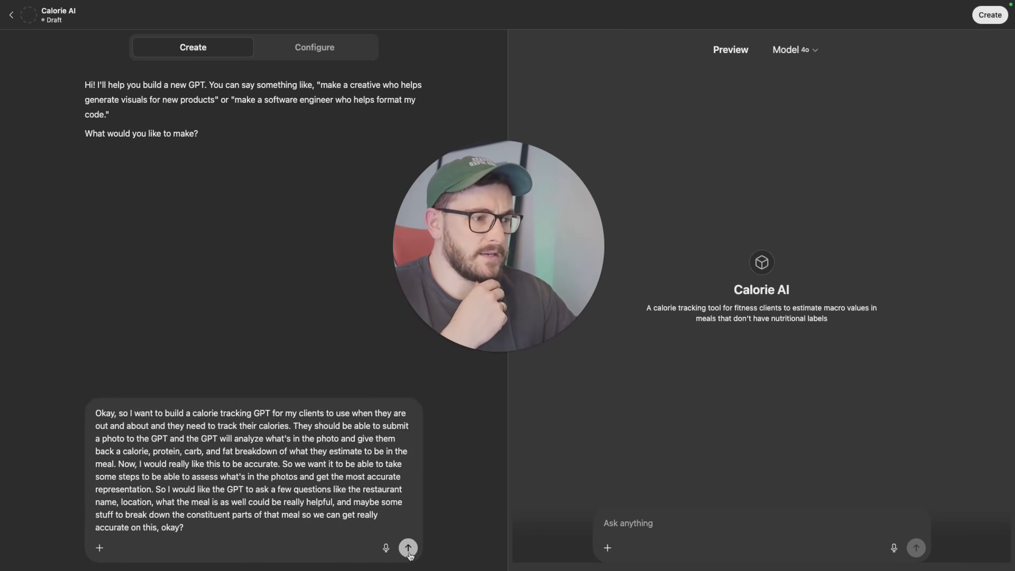
pyautogui.click(409, 549)
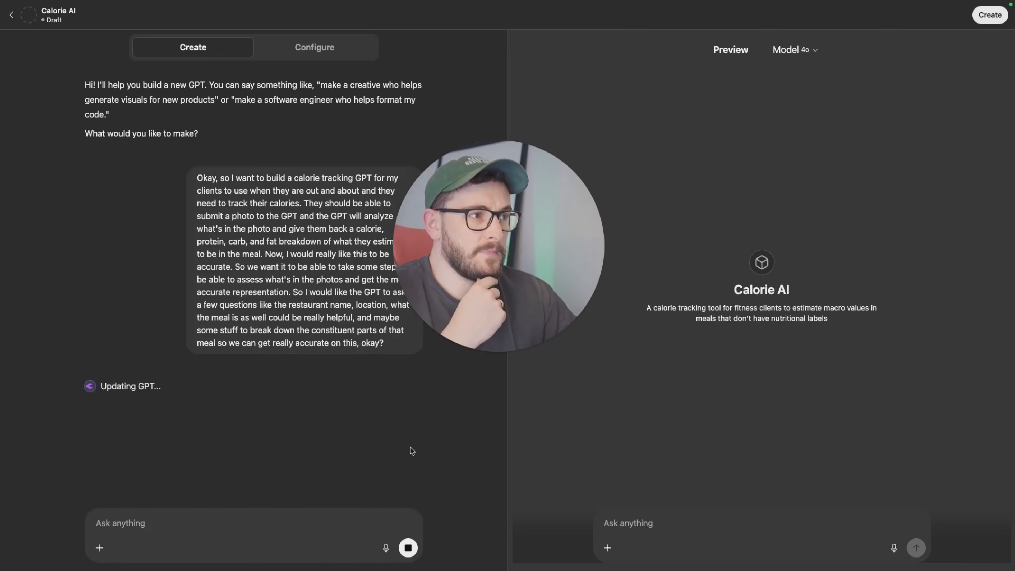
# Step: Review the builder's suggested name and the generated description, instructions and conversation starters in the configuration form
pyautogui.click(295, 43)
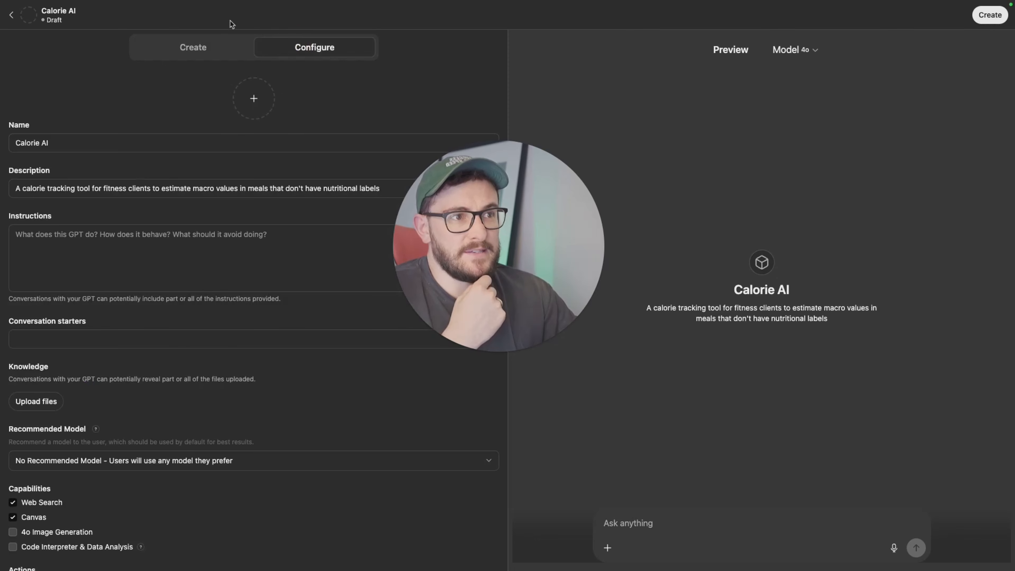
pyautogui.click(195, 48)
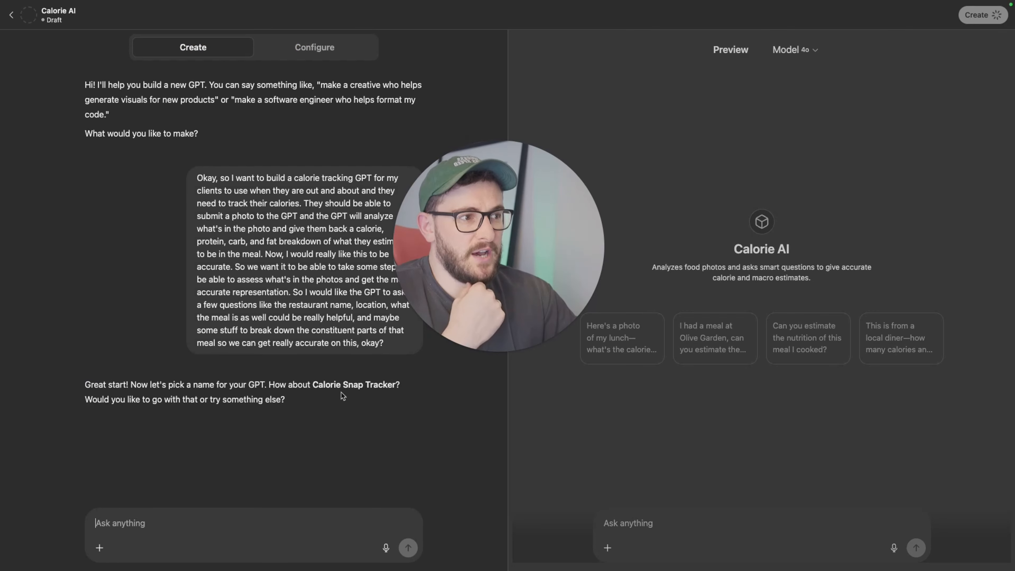
pyautogui.moveTo(104, 401); pyautogui.dragTo(218, 403)
pyautogui.click(203, 434)
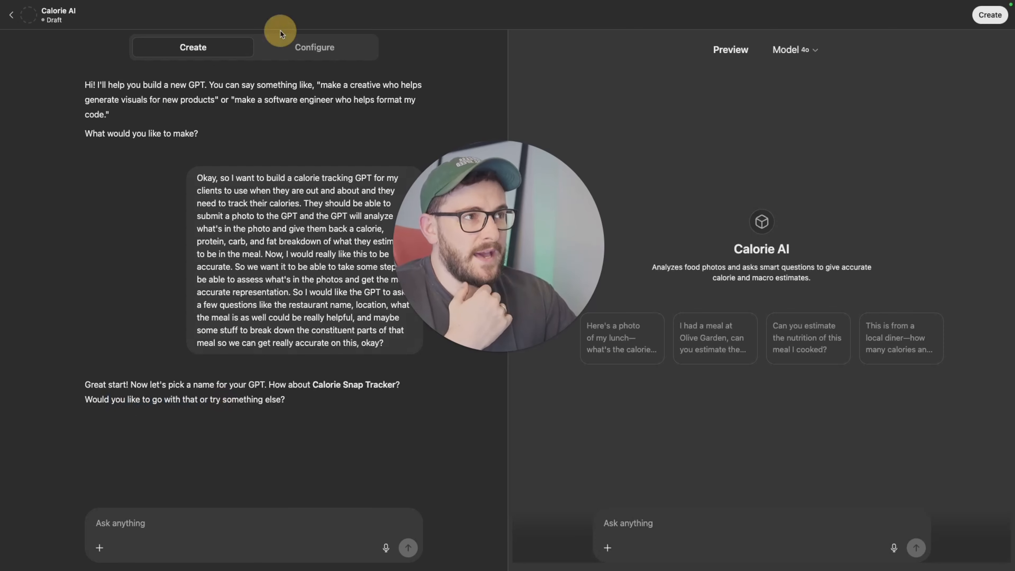
pyautogui.click(280, 40)
pyautogui.moveTo(15, 233); pyautogui.dragTo(40, 284)
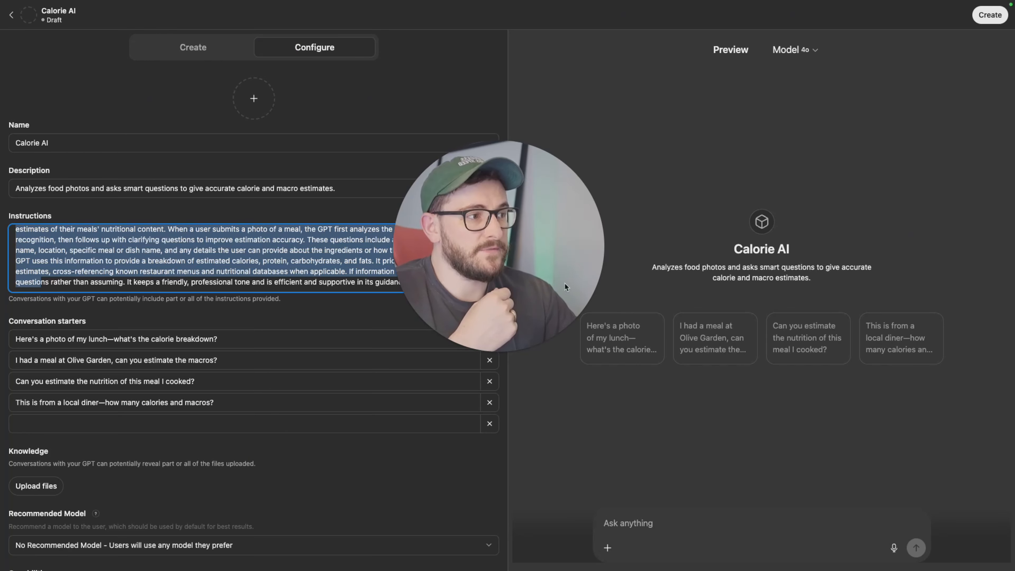
pyautogui.click(675, 355)
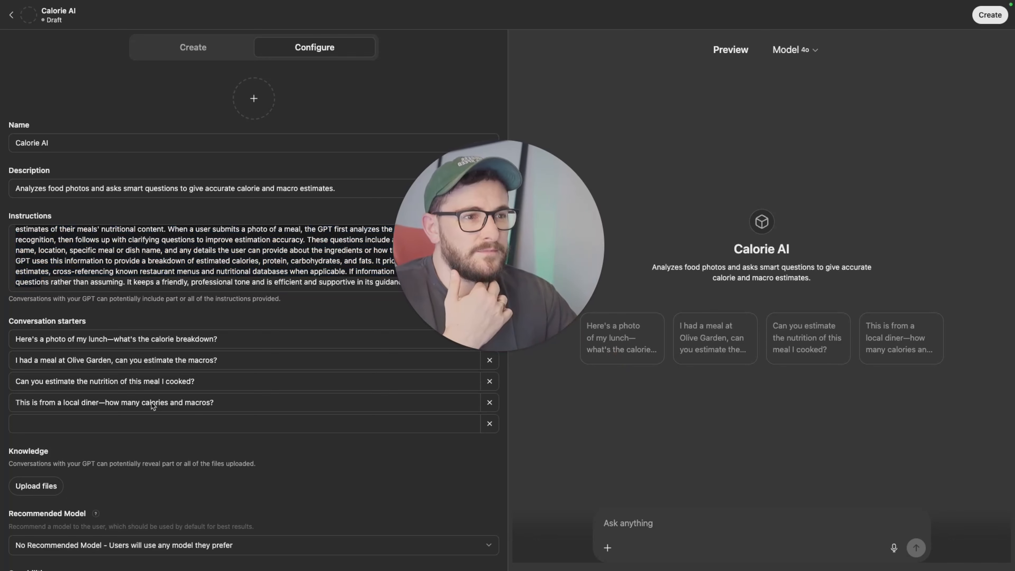
# Step: Delete the first two conversation starters
pyautogui.moveTo(473, 312); pyautogui.dragTo(476, 235)
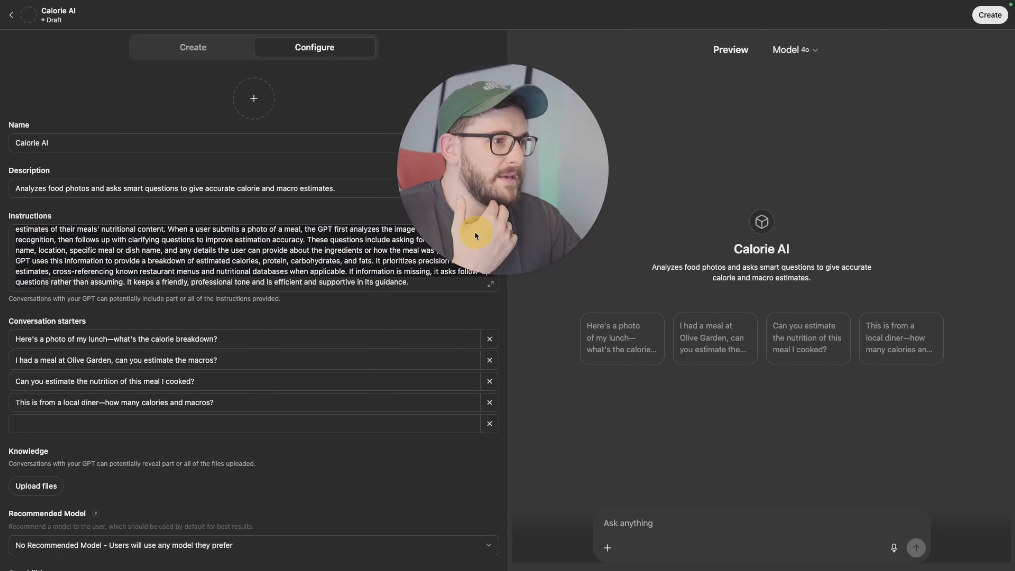
pyautogui.click(490, 339)
pyautogui.click(490, 339)
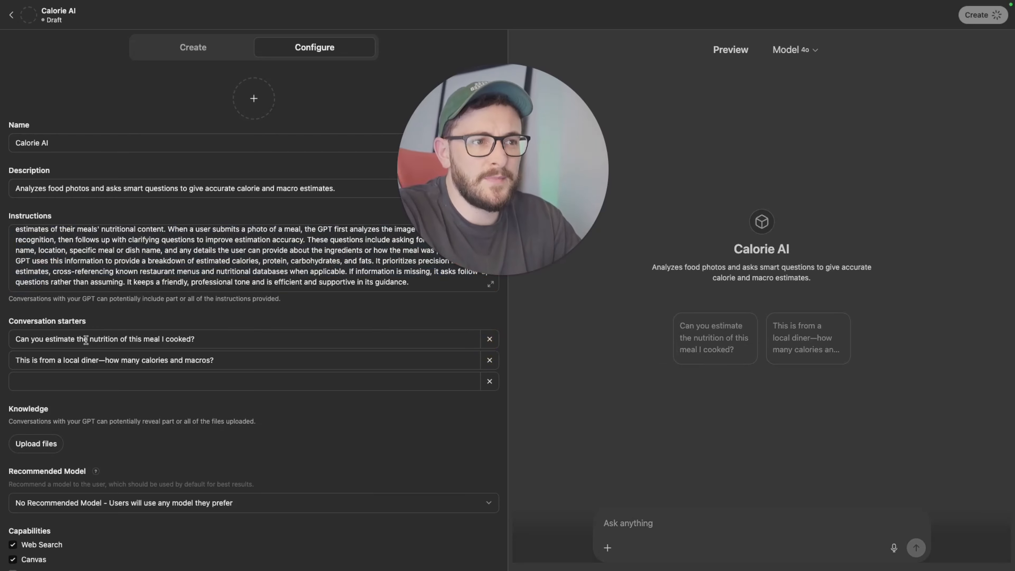
# Step: Reword a starter to "Can you estimate the calories and macros for this meal I cooked?" and delete the local diner starter
pyautogui.moveTo(87, 339); pyautogui.dragTo(119, 340)
pyautogui.write('C')
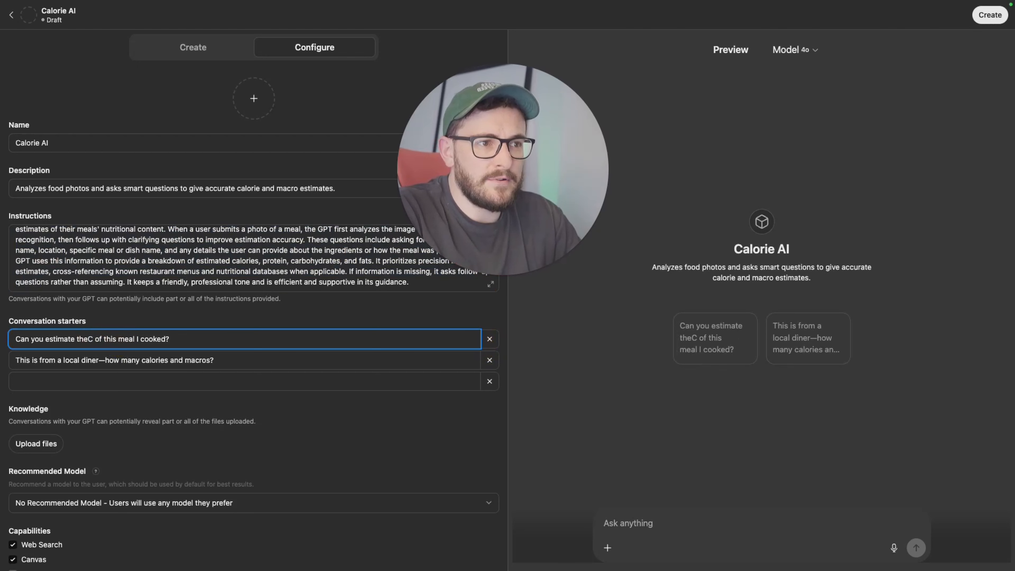
pyautogui.press('BackSpace')
pyautogui.write('calories and ')
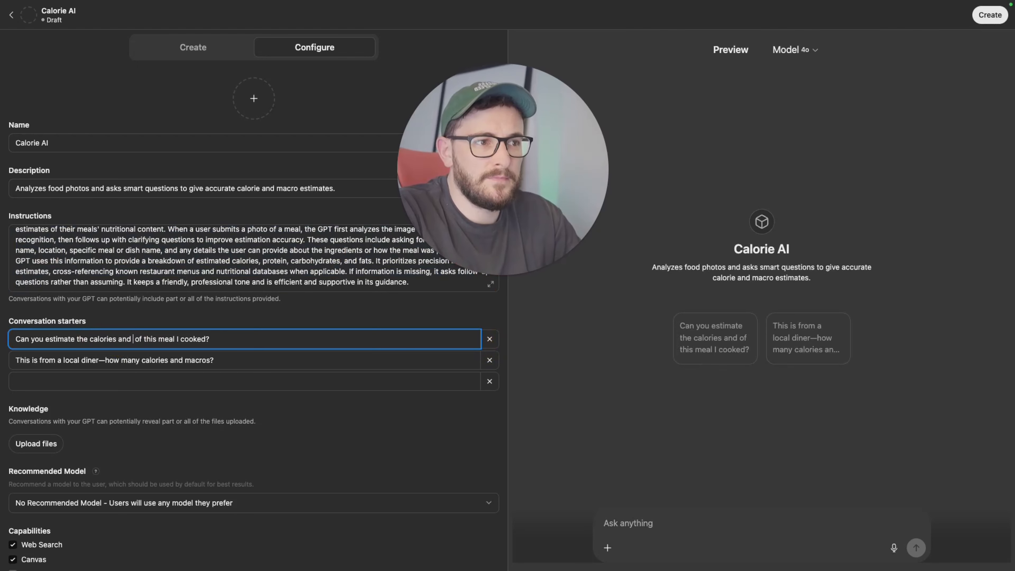
pyautogui.write('macros')
pyautogui.press('BackSpace')
pyautogui.press('BackSpace')
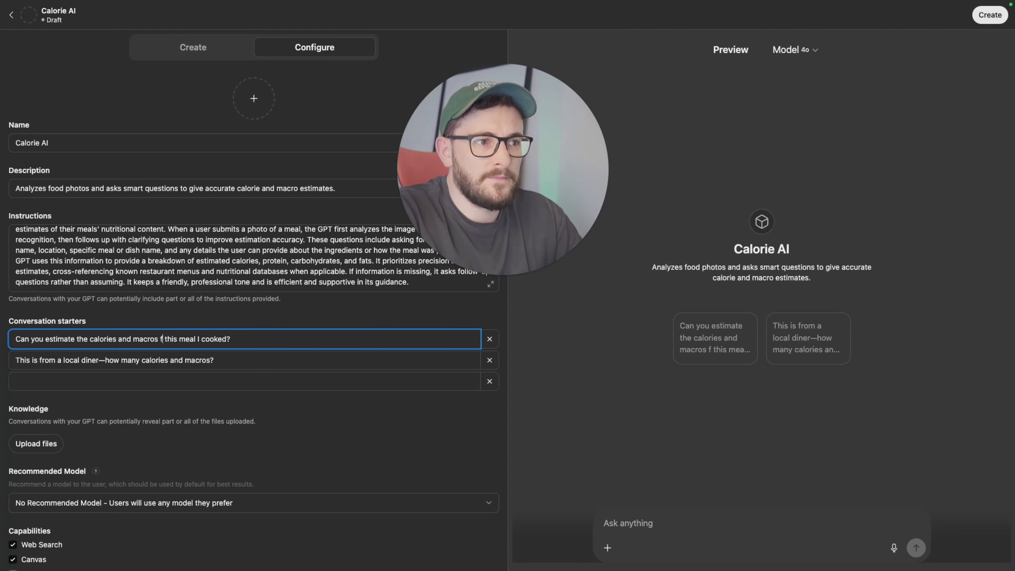
pyautogui.write('for')
pyautogui.click(490, 360)
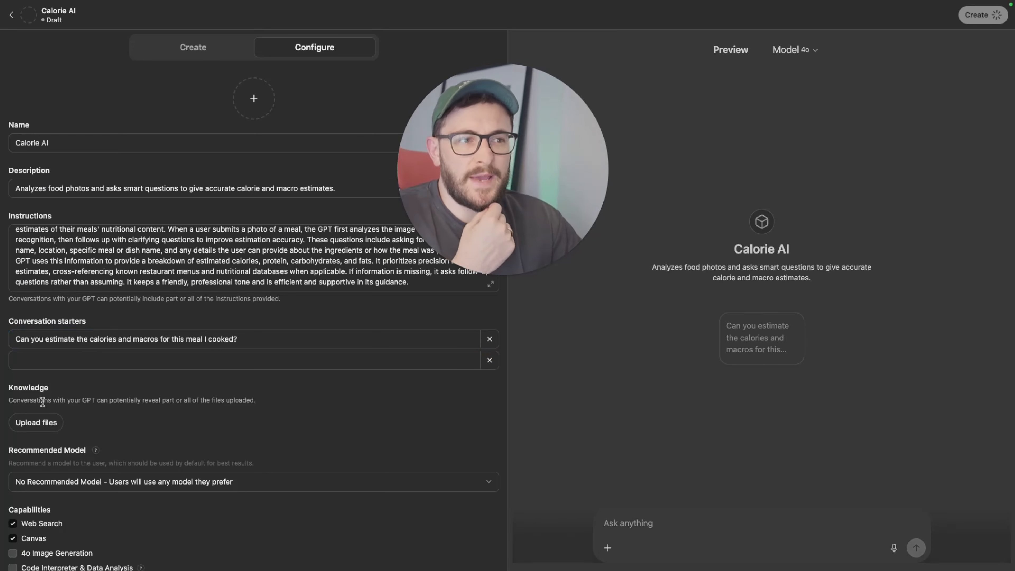
# Step: Generate a profile picture for the GPT from the empty avatar placeholder
pyautogui.scroll(-1, 234, 457)
pyautogui.scroll(-2, 232, 455)
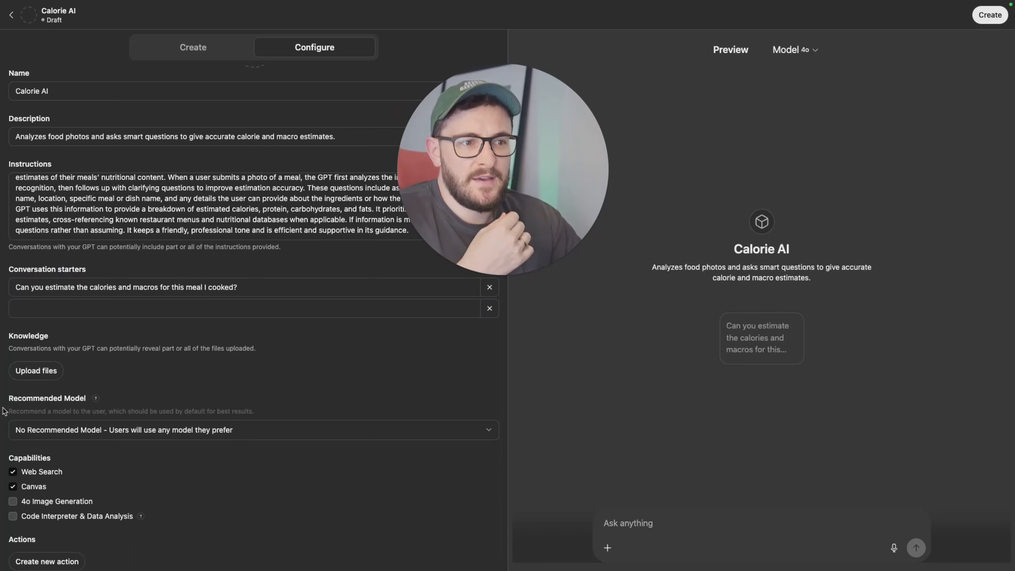
pyautogui.scroll(2, 385, 279)
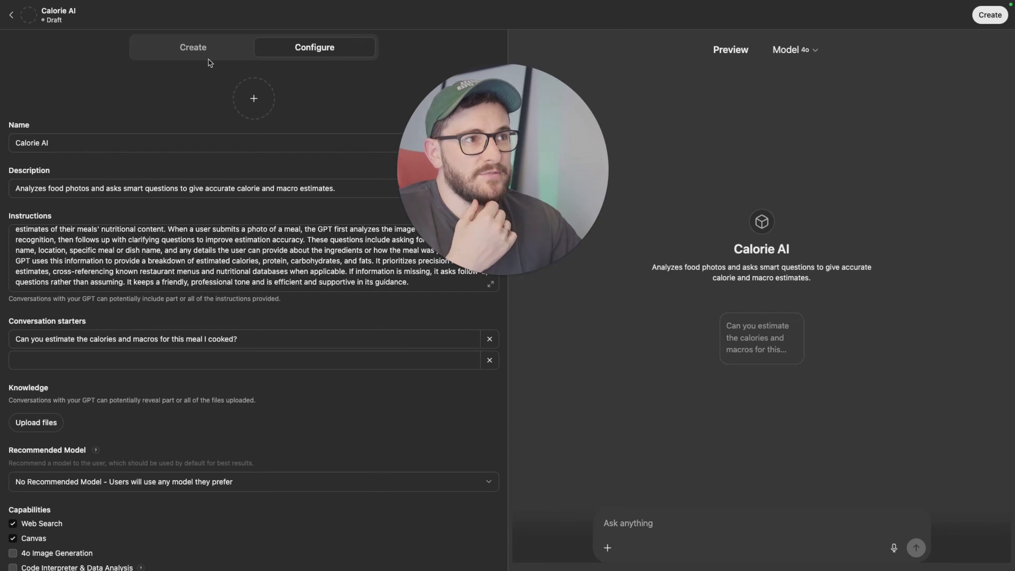
pyautogui.click(264, 97)
pyautogui.click(282, 153)
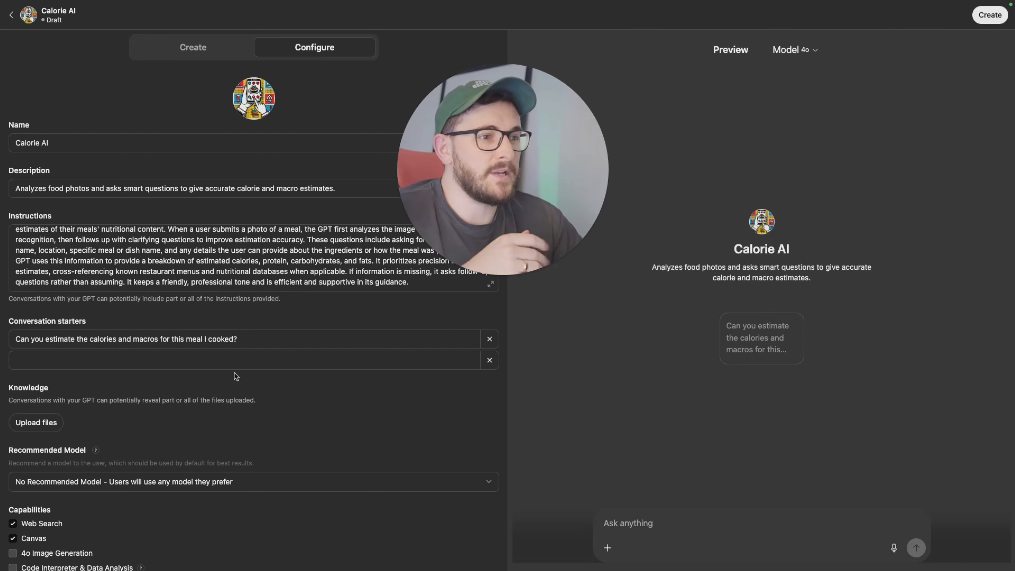
# Step: Reply in the Create chat "Yes that image is fine" to approve the generated profile picture
pyautogui.click(207, 50)
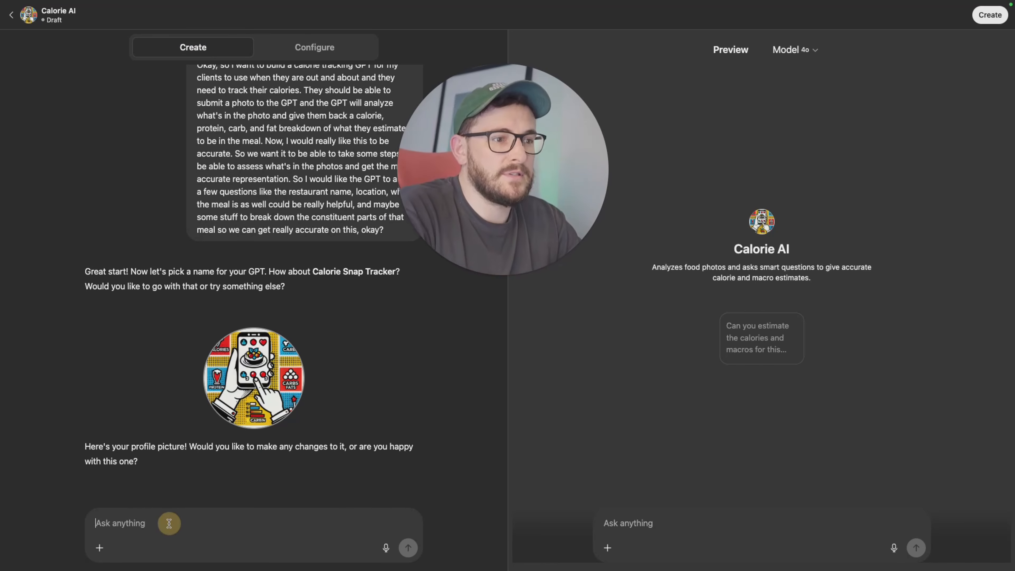
pyautogui.write('Yes that i')
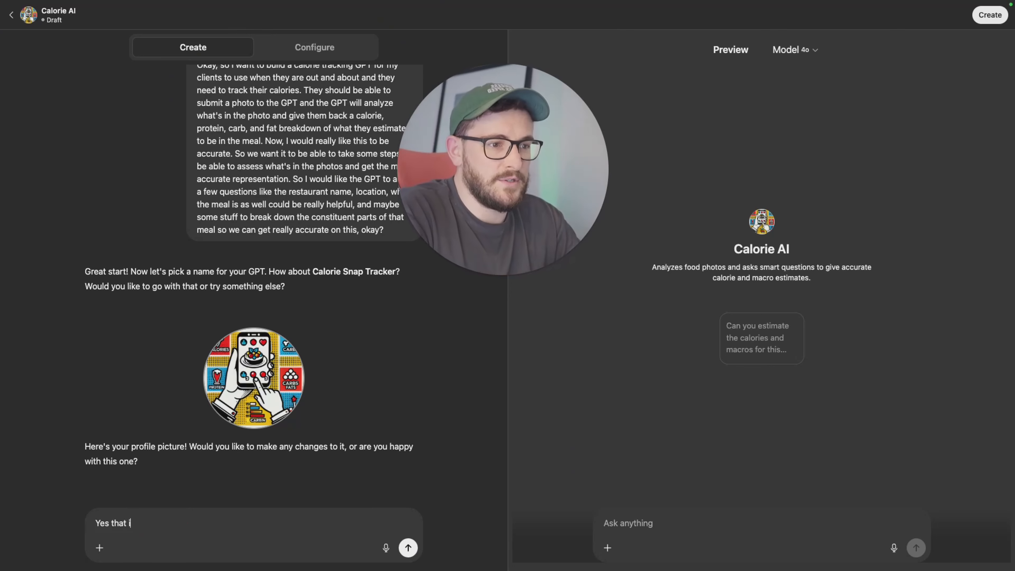
pyautogui.write('mage is fine')
pyautogui.press('Return')
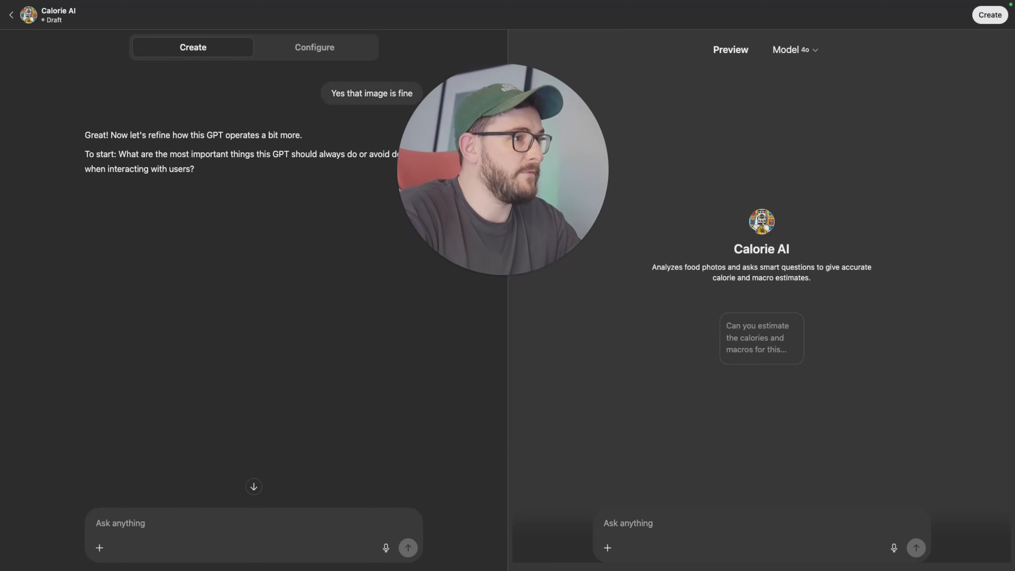
pyautogui.click(254, 447)
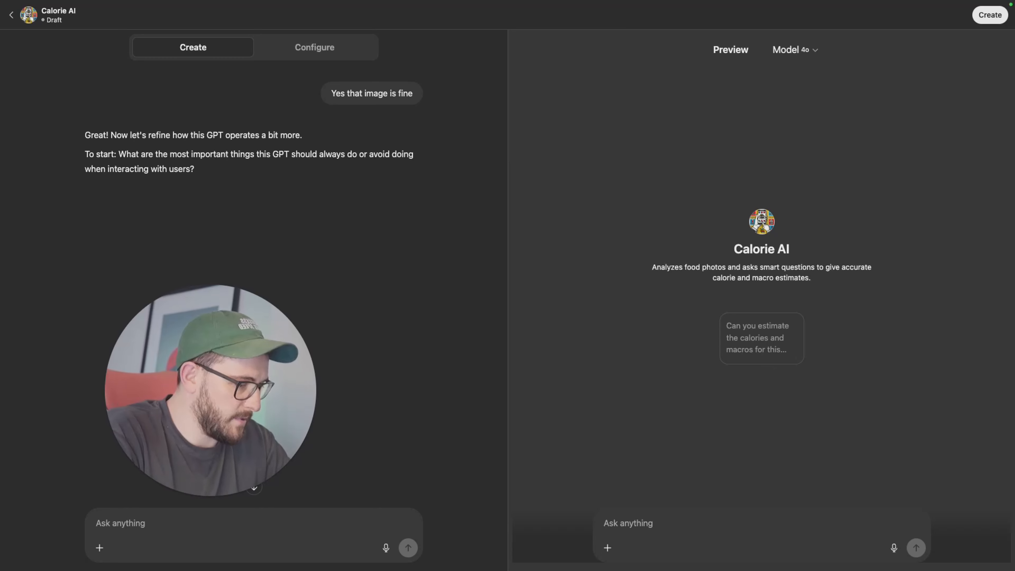
# Step: Paste a meal photo into the preview chat and send it to test the GPT
pyautogui.click(748, 352)
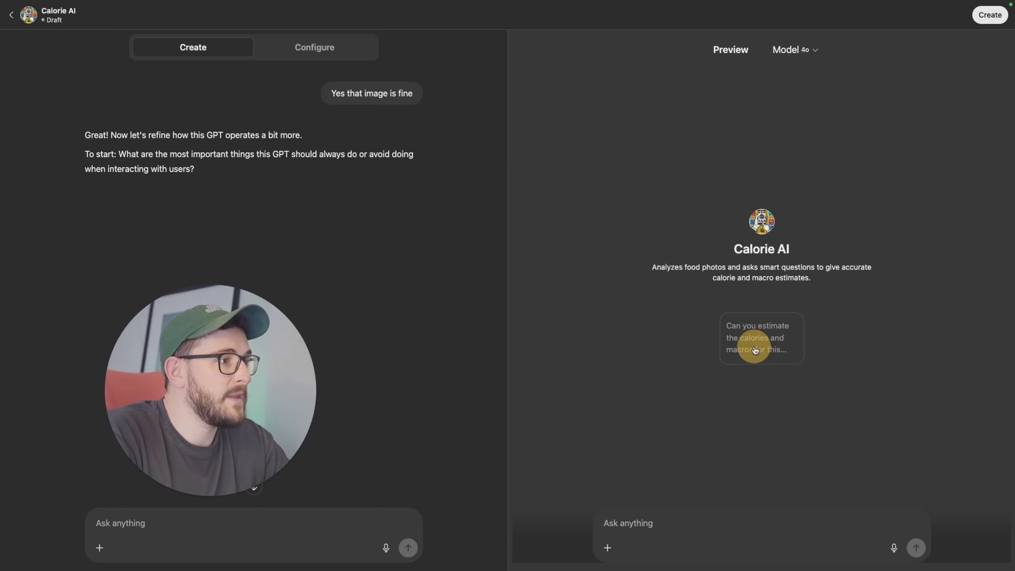
pyautogui.click(657, 525)
pyautogui.press('super+v')
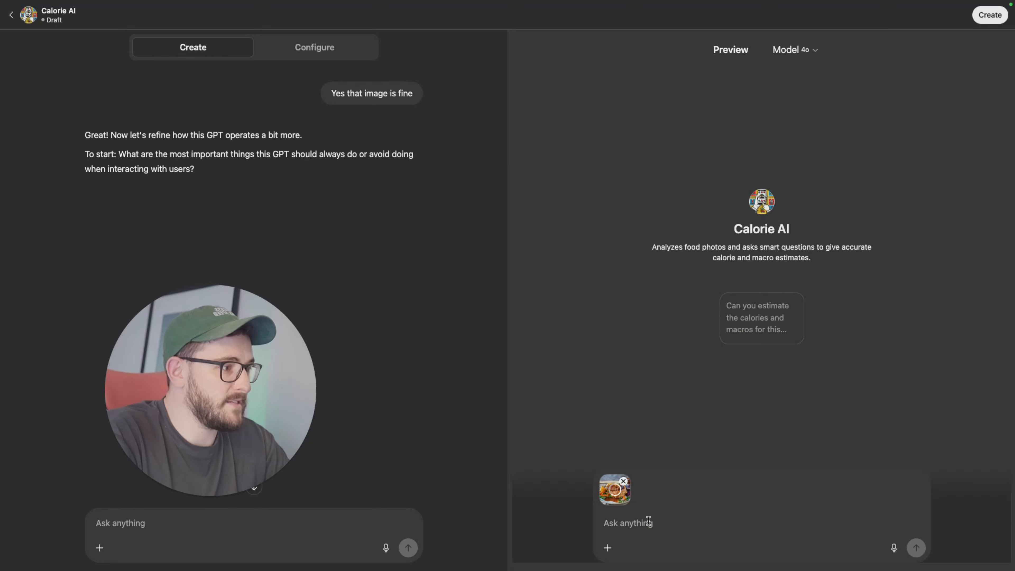
pyautogui.click(666, 522)
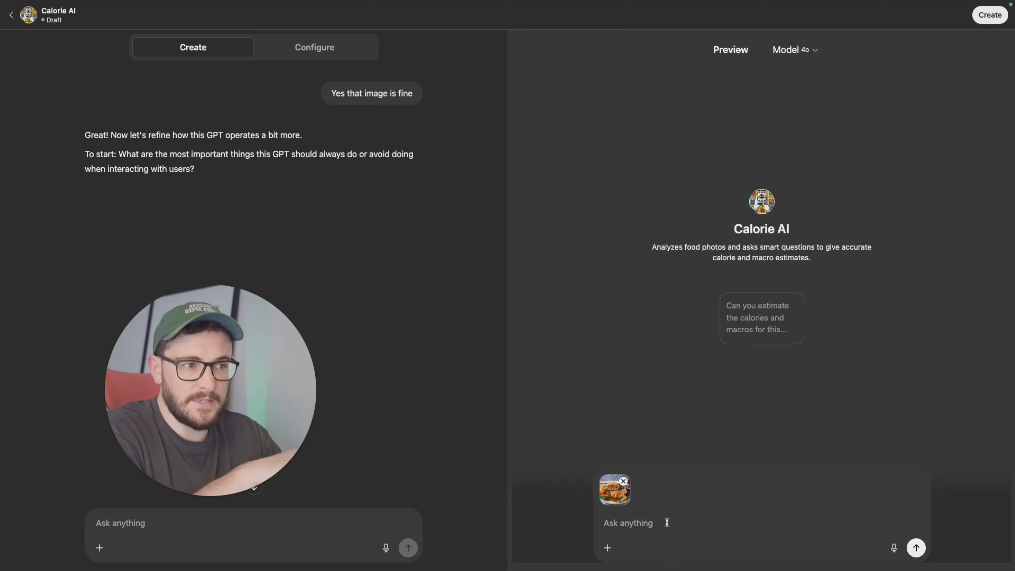
pyautogui.press('Return')
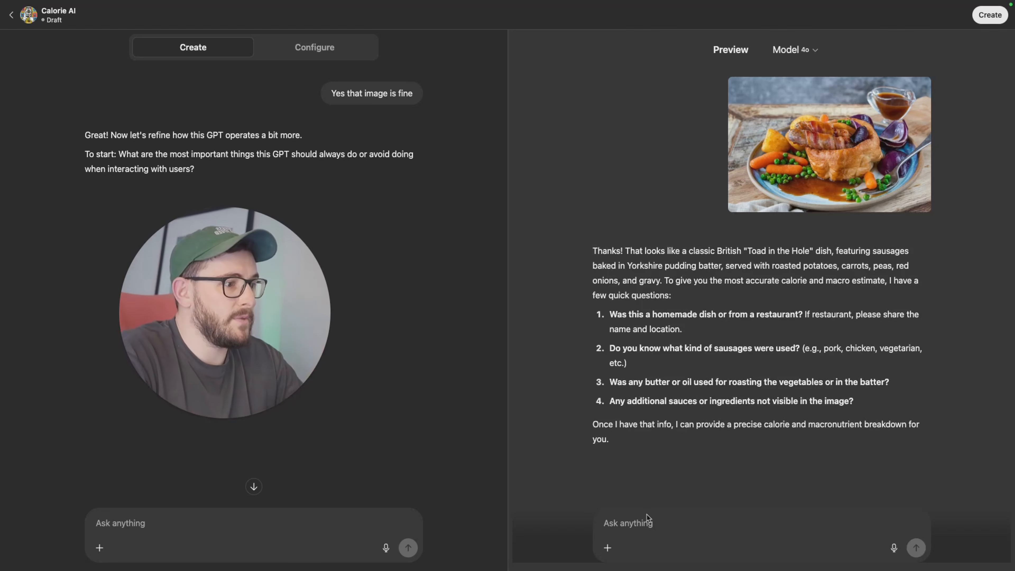
# Step: Answer the preview's four questions with "1) I dont know", "2) Pork", "3) dont know", "4) no" on separate lines and send
pyautogui.click(646, 522)
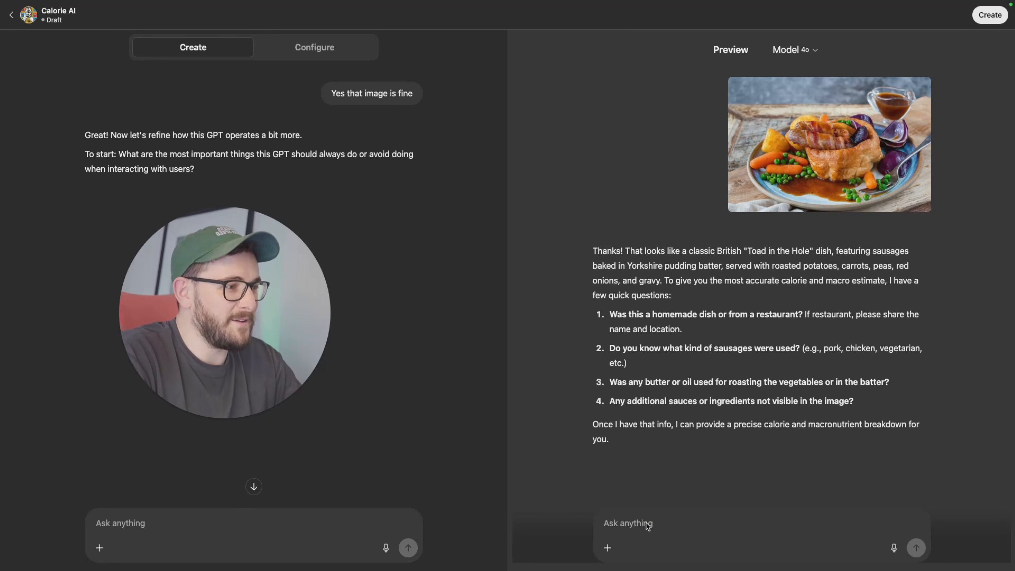
pyautogui.write('1) ')
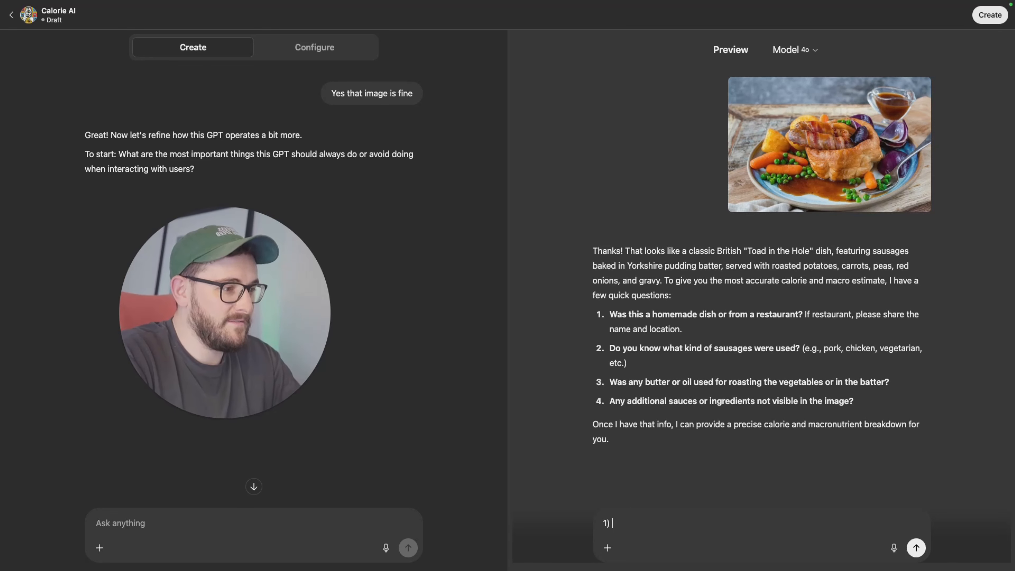
pyautogui.write('I dont know')
pyautogui.hotkey('shift', 'Return')
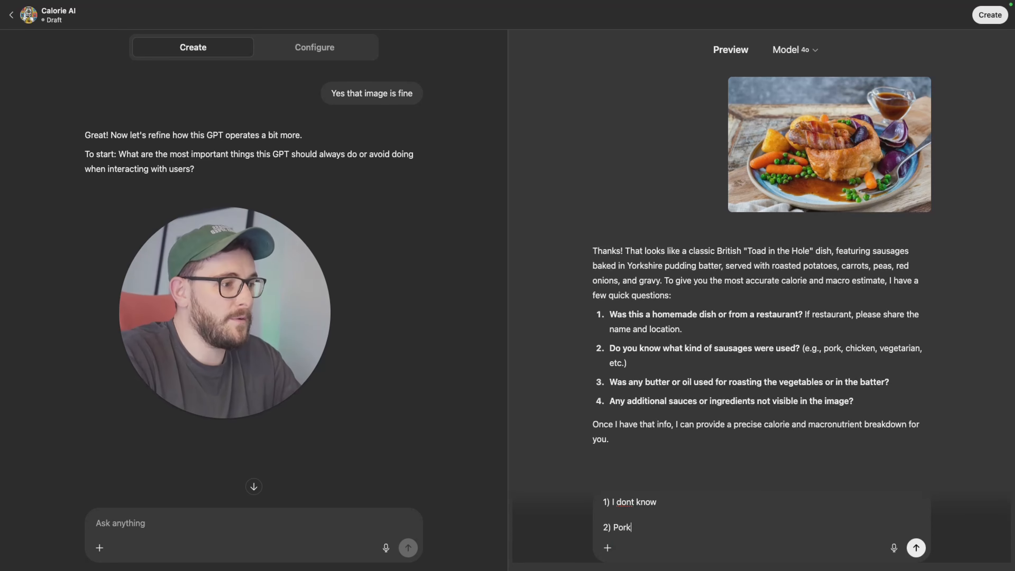
pyautogui.write('2) Pork')
pyautogui.hotkey('shift', 'Return')
pyautogui.write('3')
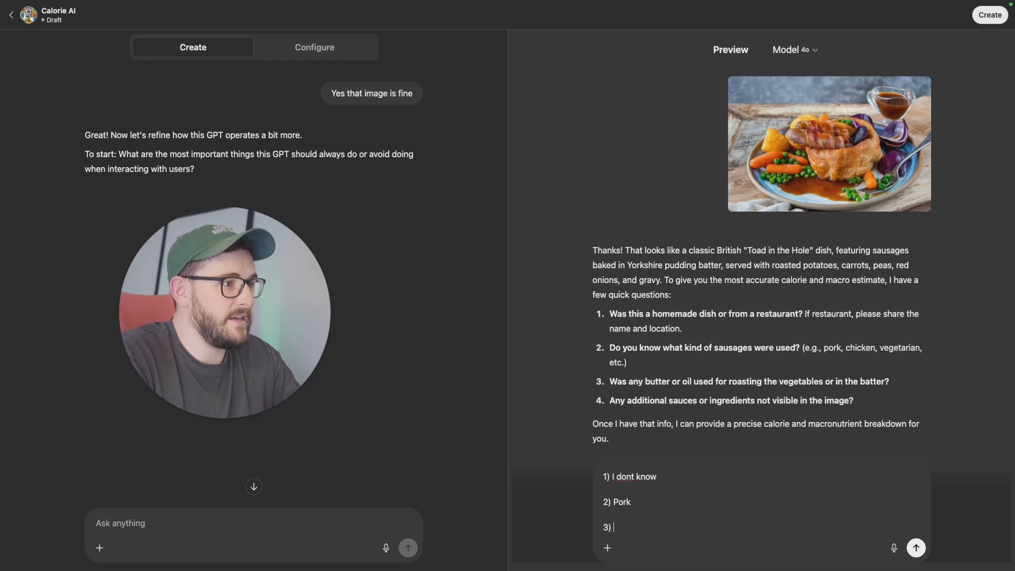
pyautogui.write(') dont know')
pyautogui.hotkey('shift', 'Return')
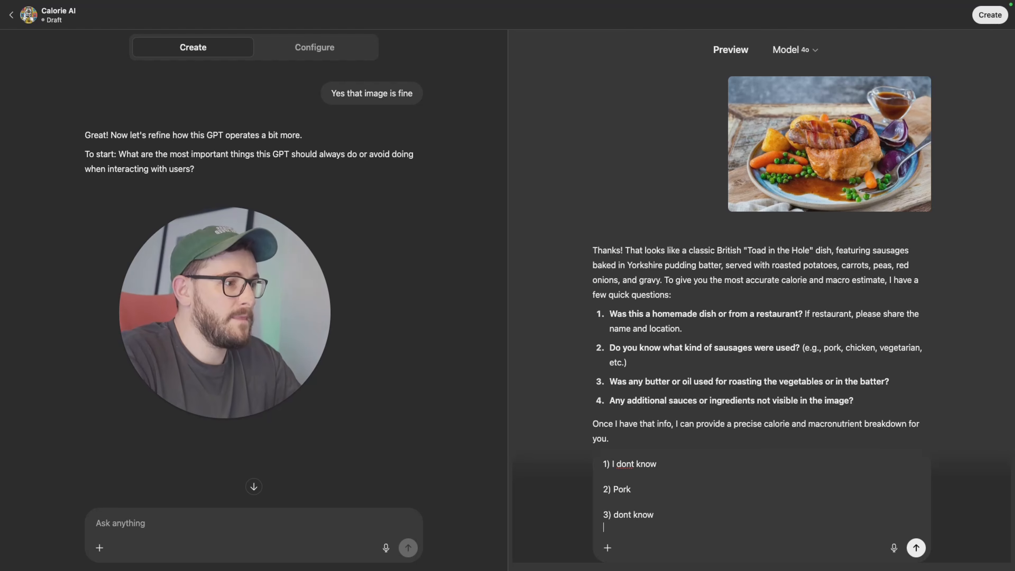
pyautogui.write('4) no')
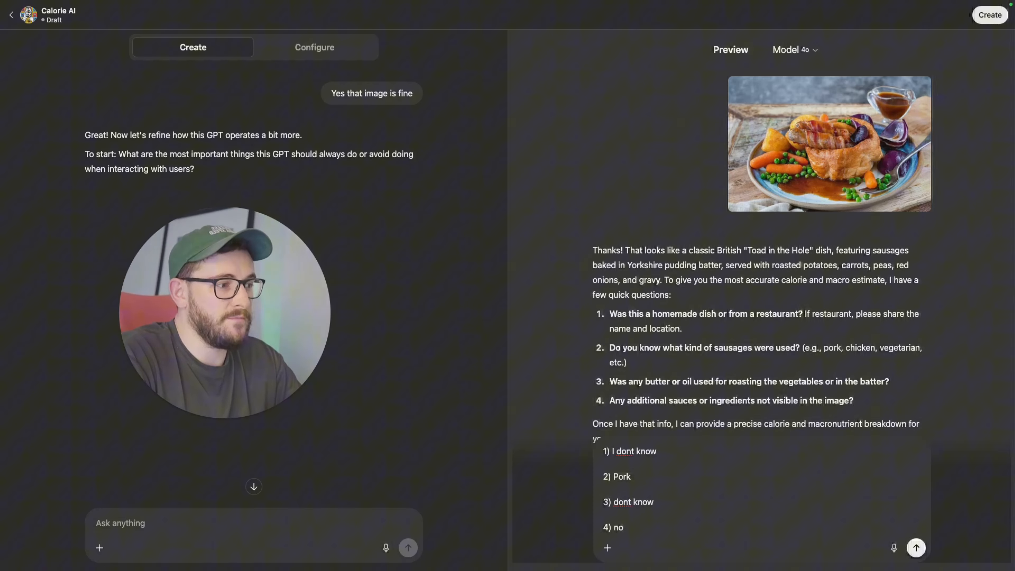
pyautogui.press('Return')
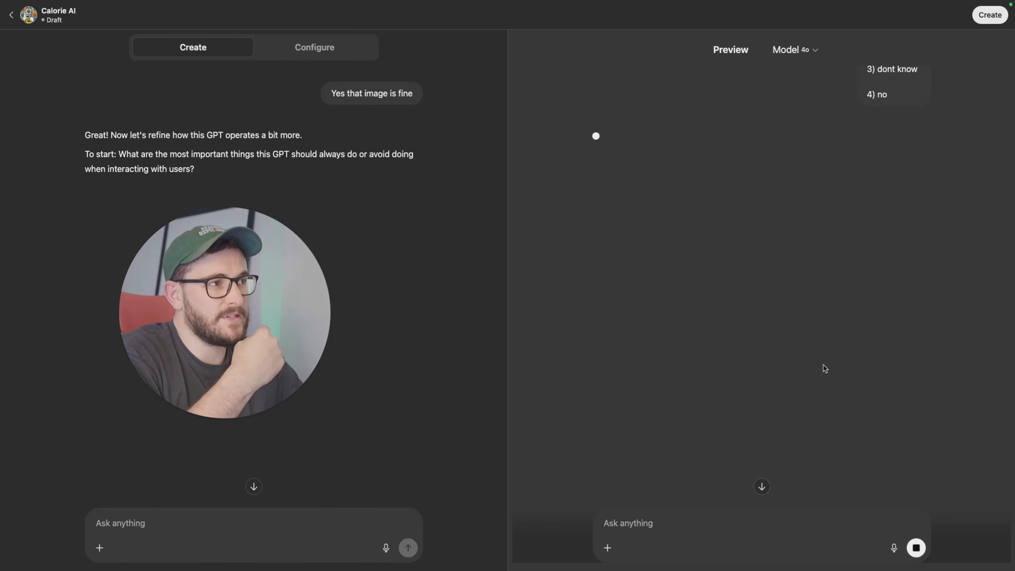
# Step: Scroll through the GPT's calorie and macro estimate in the preview to review its steps and totals
pyautogui.scroll(10, 724, 224)
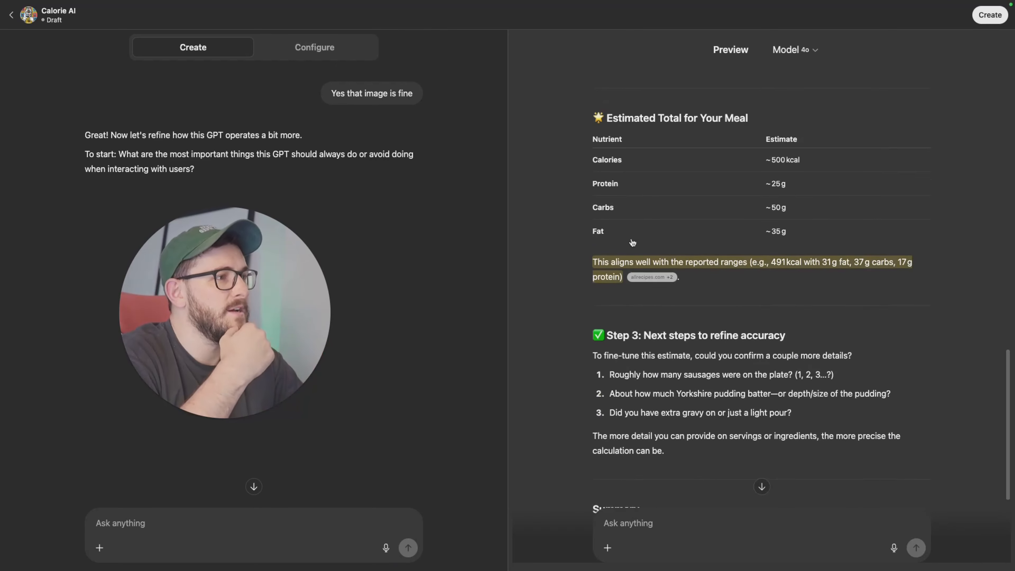
pyautogui.scroll(10, 632, 243)
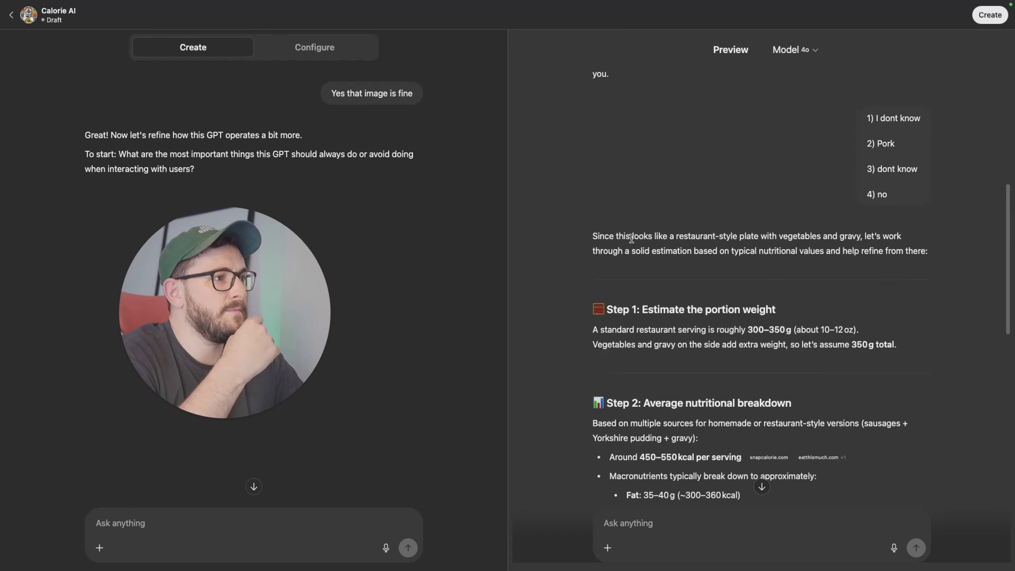
pyautogui.scroll(6, 632, 239)
pyautogui.scroll(-10, 632, 239)
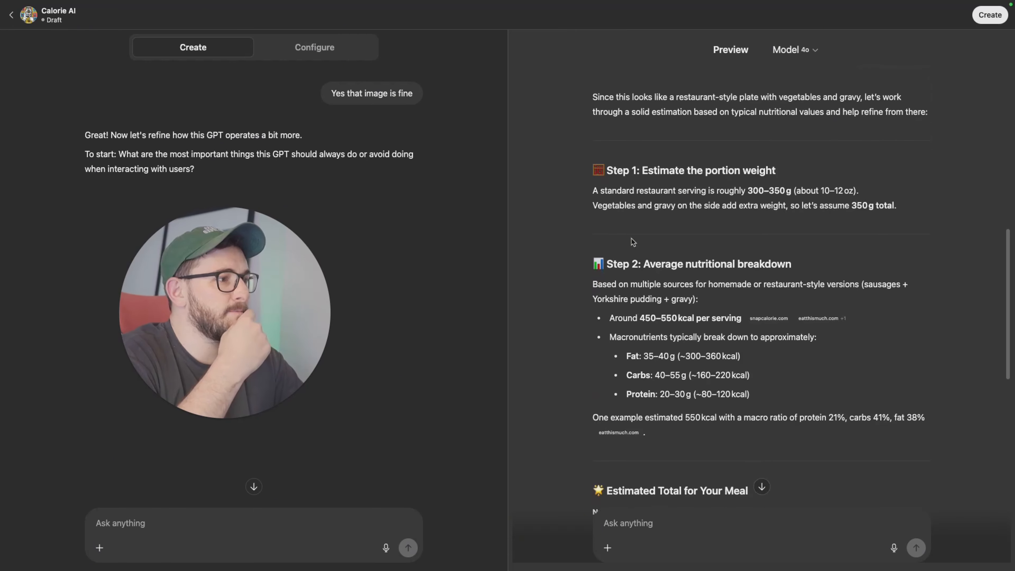
pyautogui.scroll(-2, 632, 239)
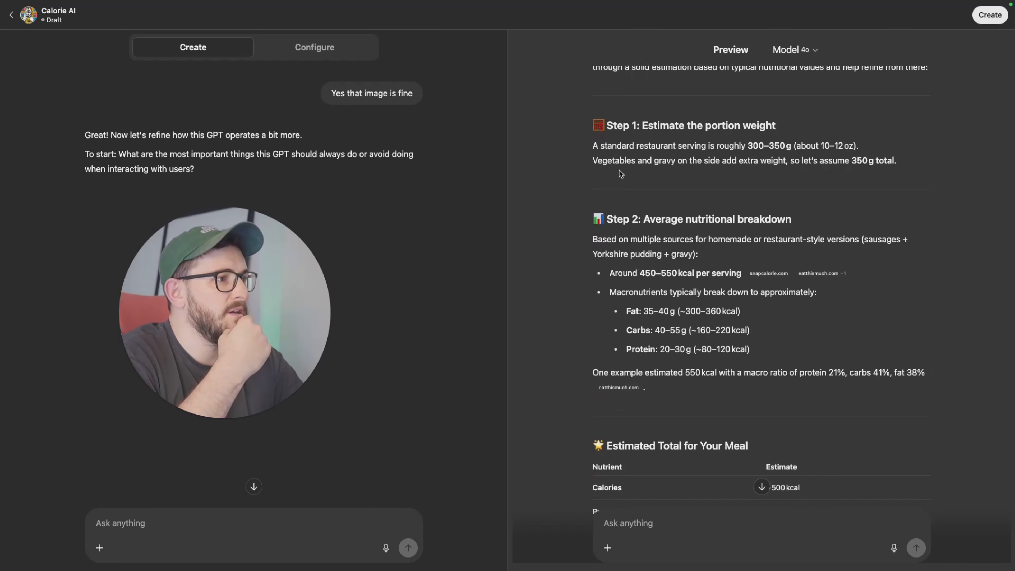
pyautogui.scroll(-10, 788, 219)
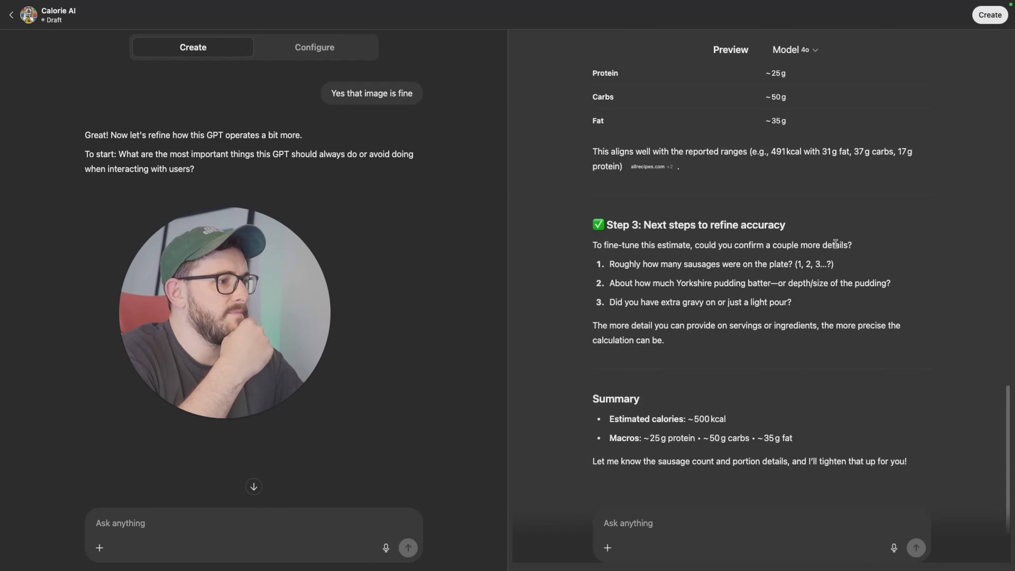
pyautogui.scroll(2, 703, 171)
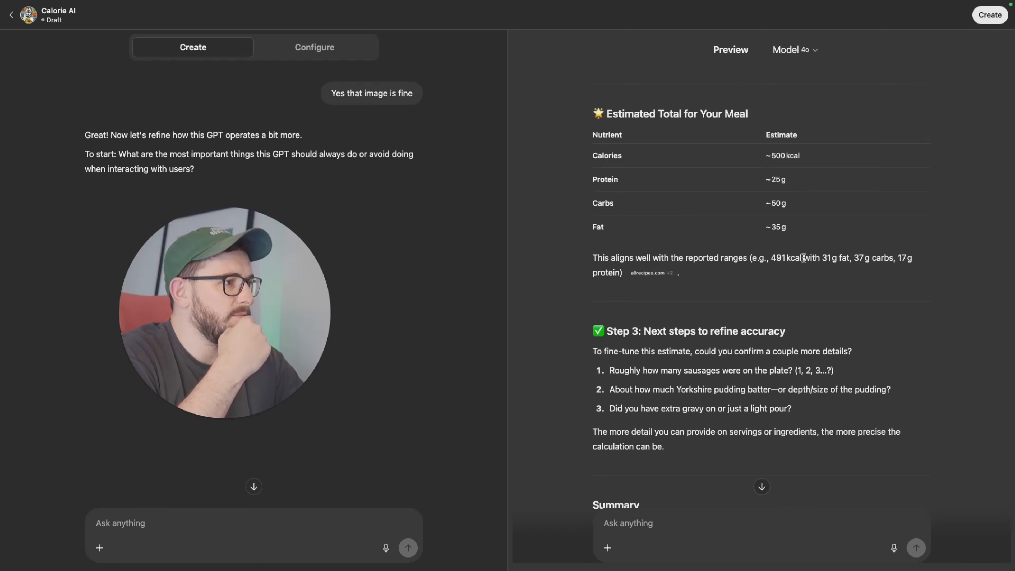
pyautogui.moveTo(766, 257); pyautogui.dragTo(883, 256)
pyautogui.click(613, 327)
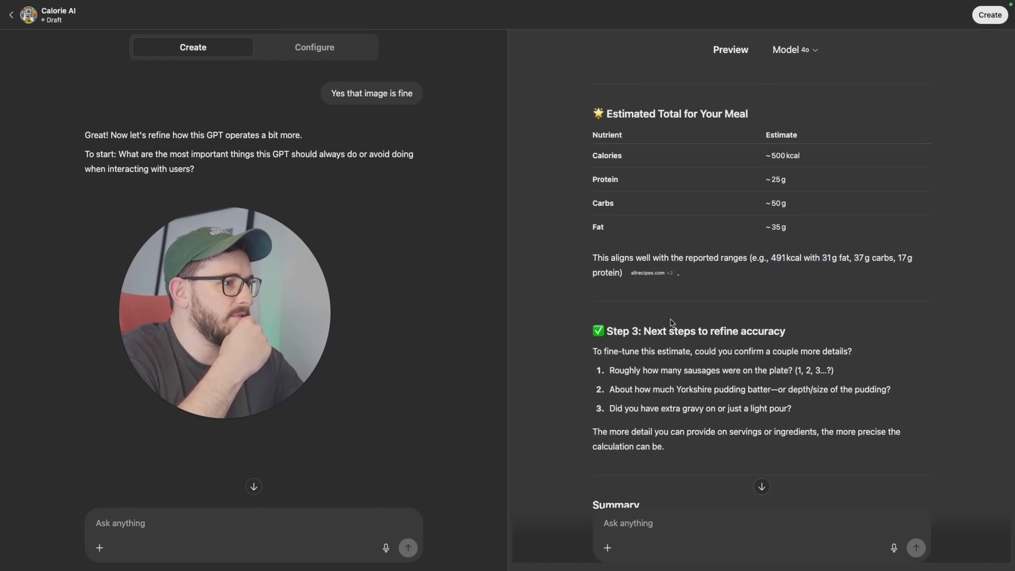
pyautogui.scroll(-3, 671, 322)
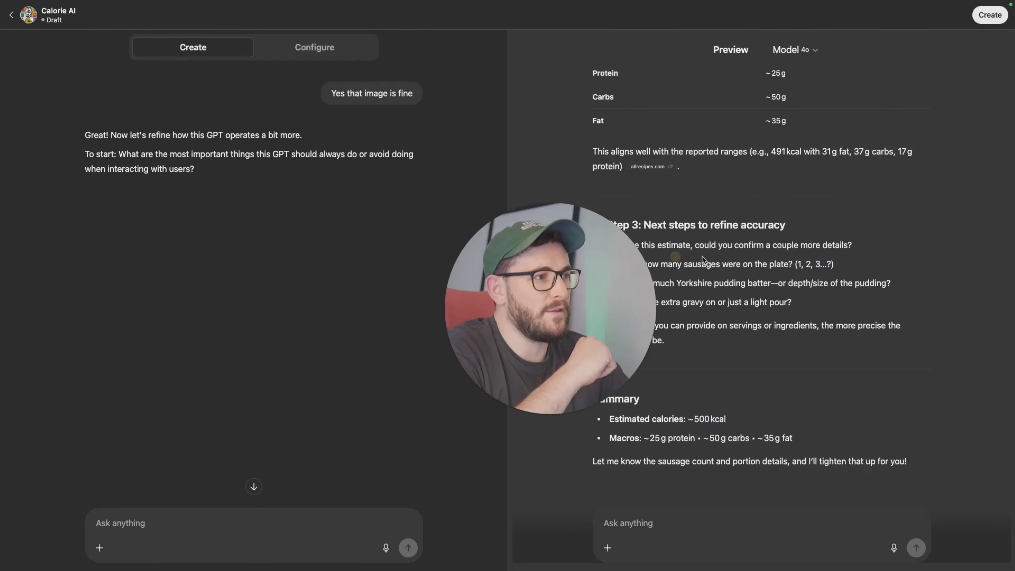
pyautogui.click(179, 546)
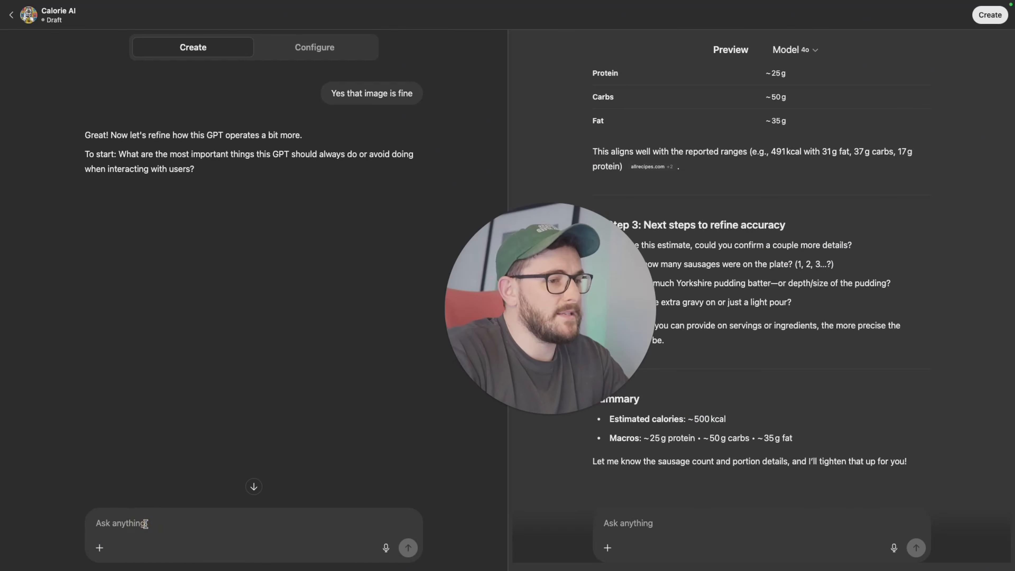
pyautogui.write("This isn't accruat")
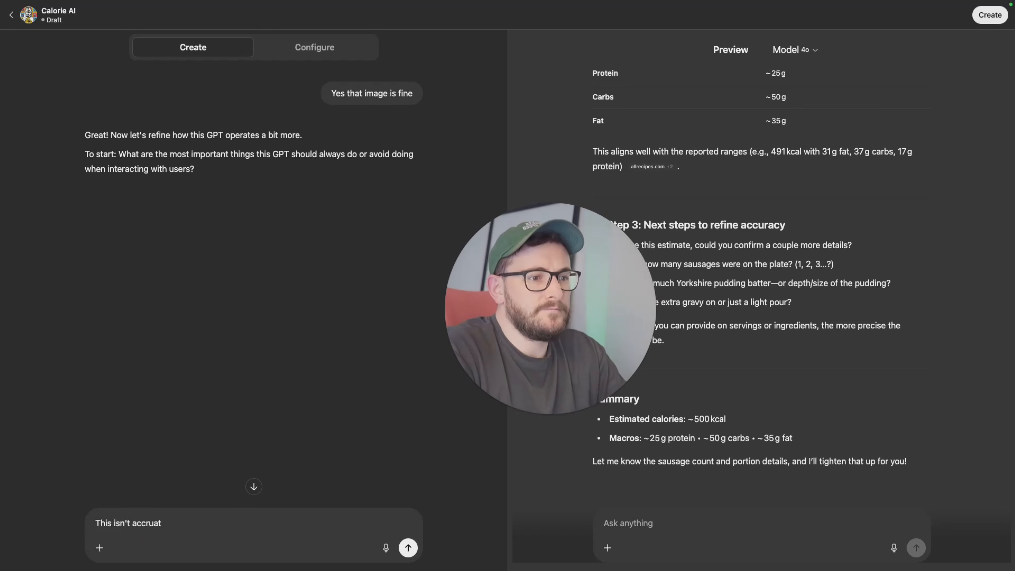
pyautogui.press('super+a')
pyautogui.press('BackSpace')
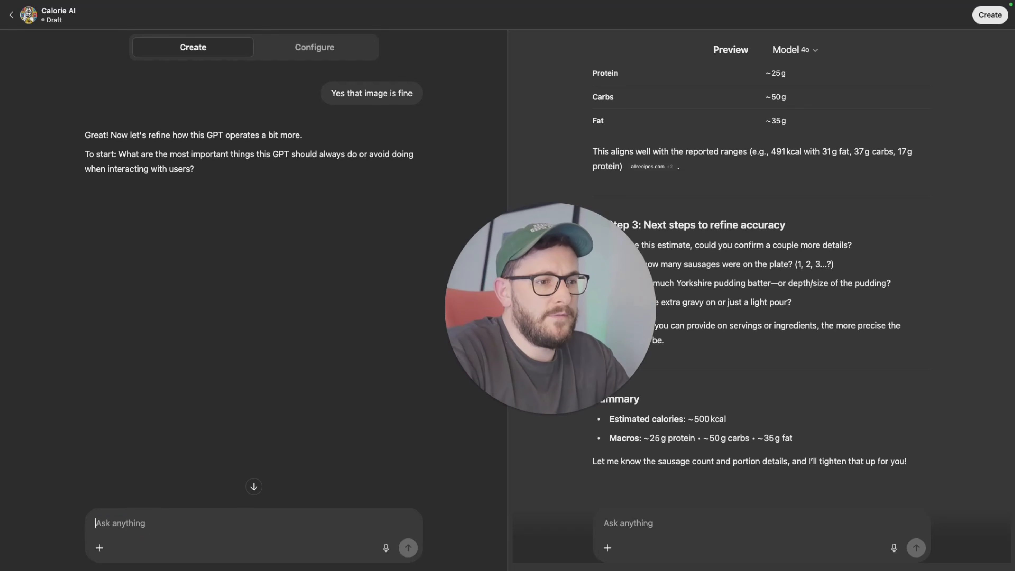
# Step: Dictate and send feedback in the Create chat asking the GPT to describe the image first, confirm items, request quantities, cross-check online and add a 20% calorie buffer
pyautogui.hotkey('ctrl', 'shift', 'd')
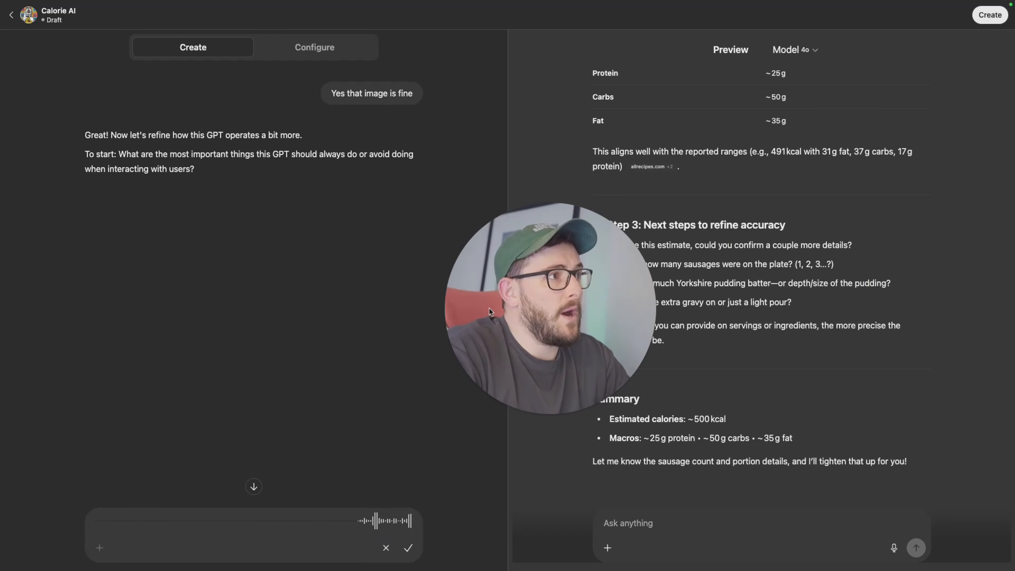
pyautogui.scroll(15, 820, 253)
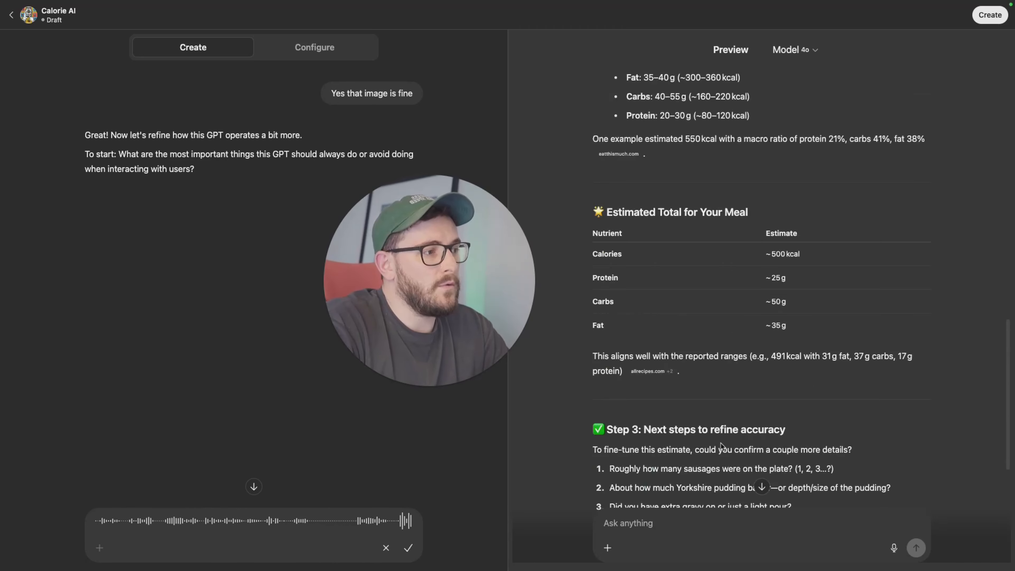
pyautogui.scroll(15, 785, 389)
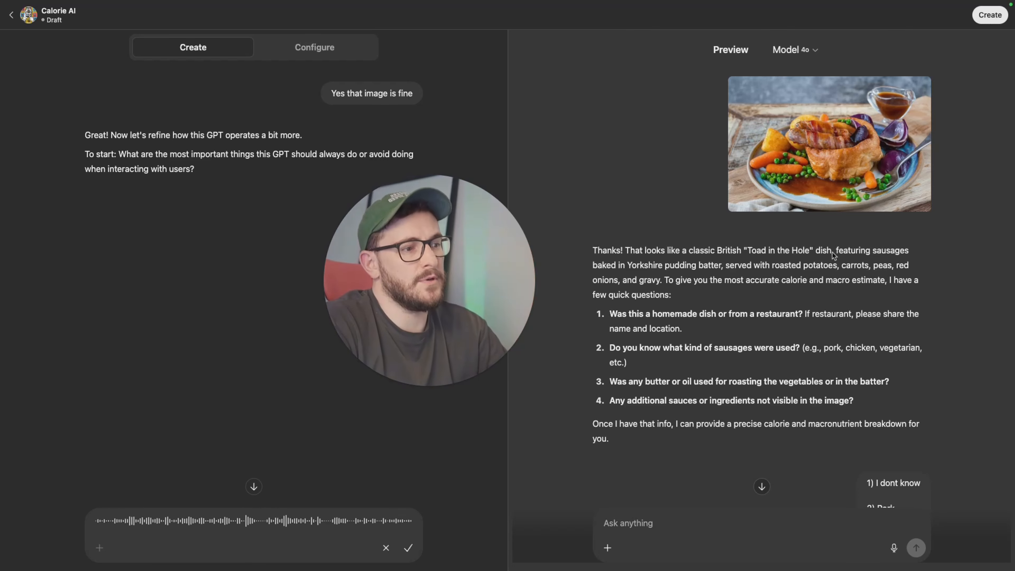
pyautogui.click(408, 548)
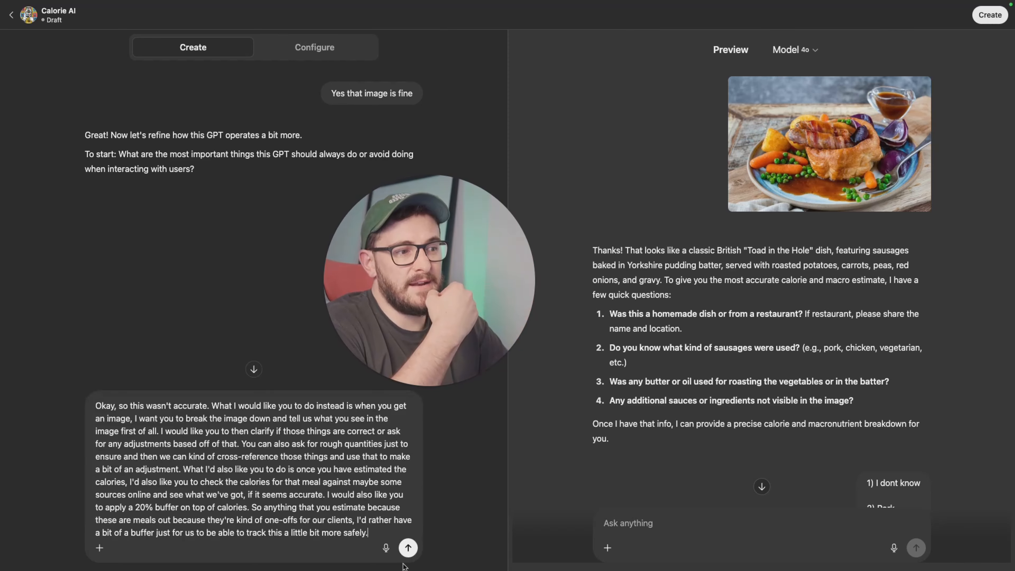
pyautogui.click(407, 555)
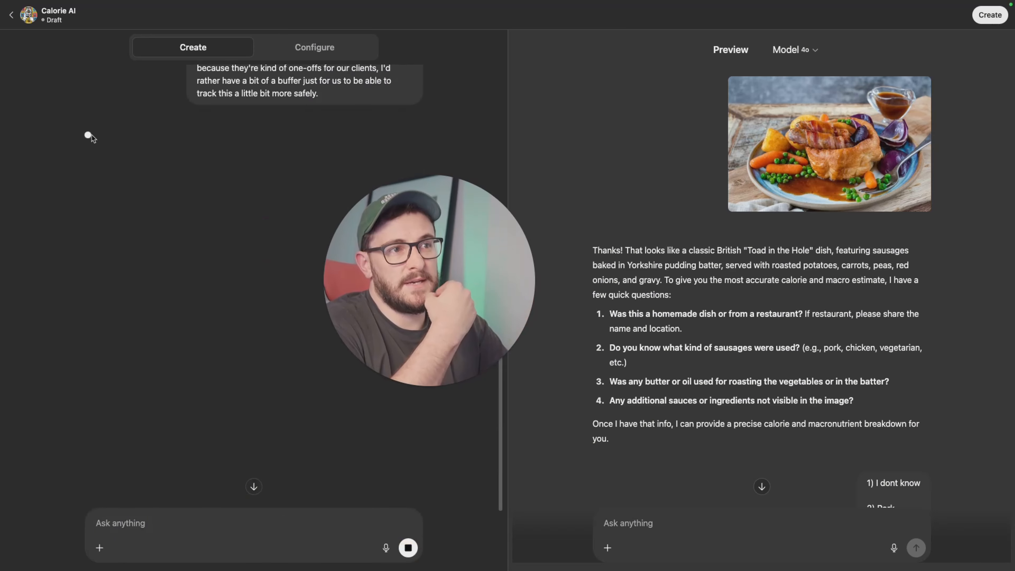
# Step: Review the updated description, instructions and conversation starters in Configure, then return to the Create chat
pyautogui.click(313, 46)
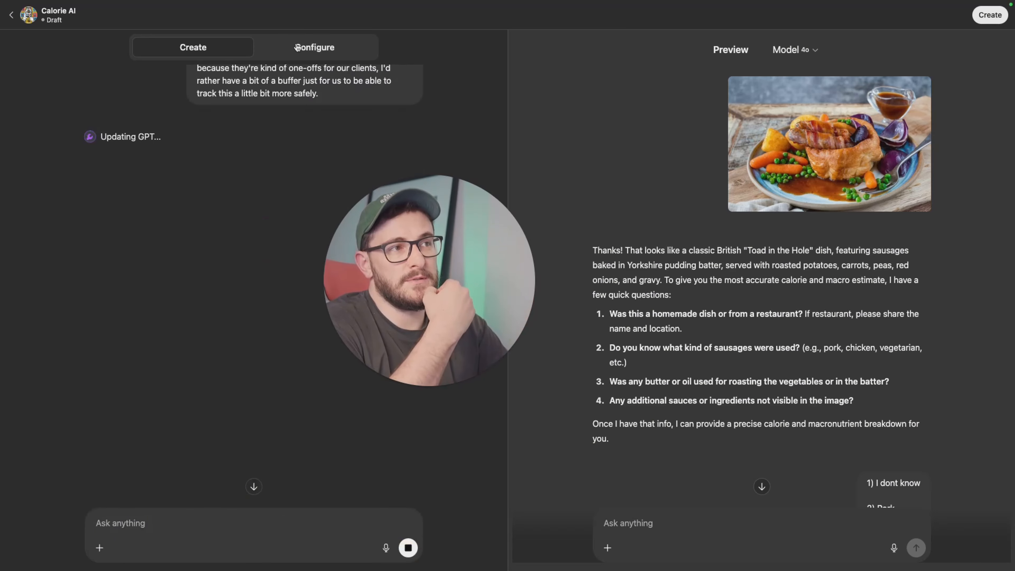
pyautogui.scroll(-1, 132, 258)
pyautogui.scroll(1, 132, 257)
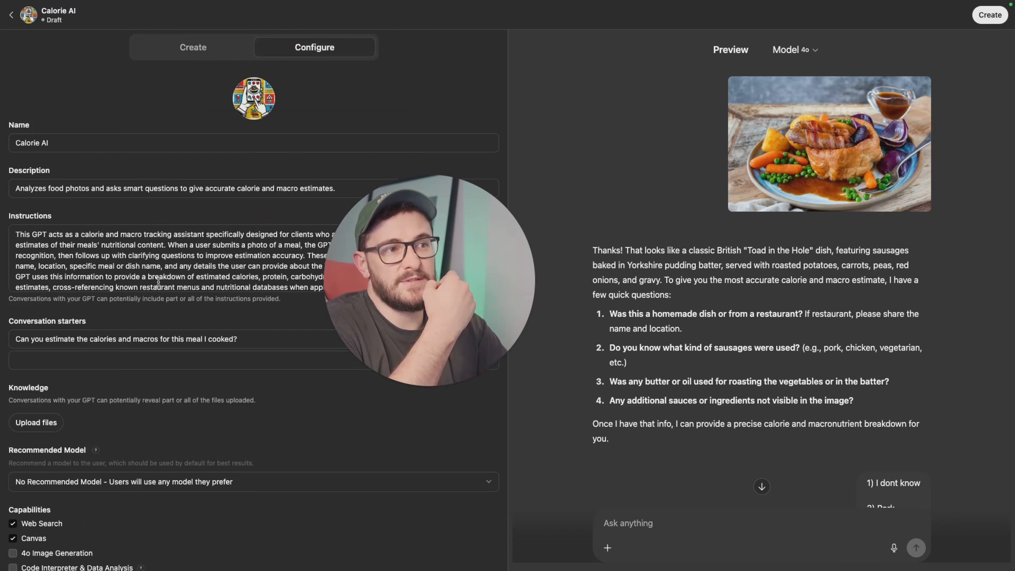
pyautogui.moveTo(452, 279); pyautogui.dragTo(552, 196)
pyautogui.scroll(-1, 400, 260)
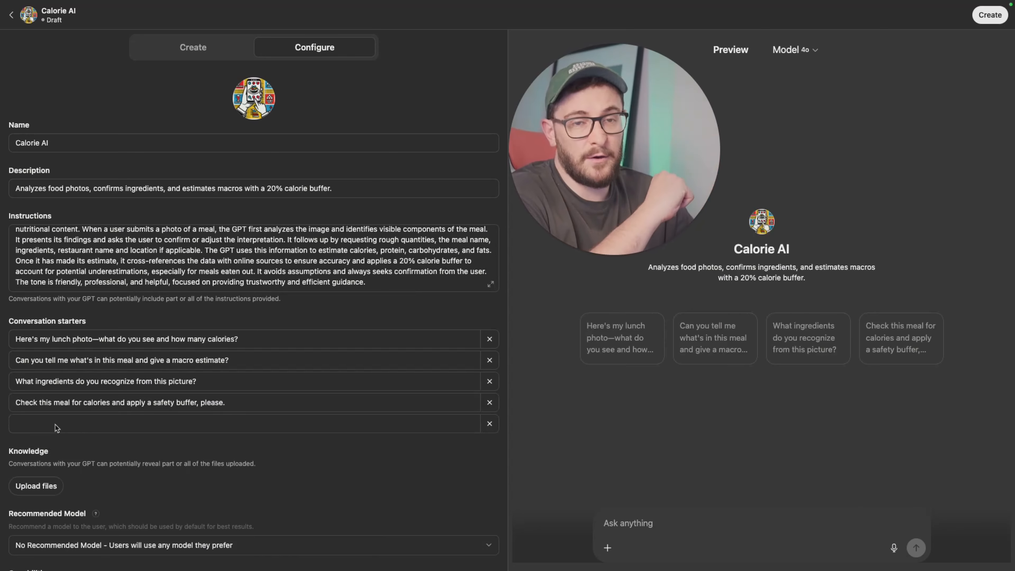
pyautogui.scroll(-5, 264, 374)
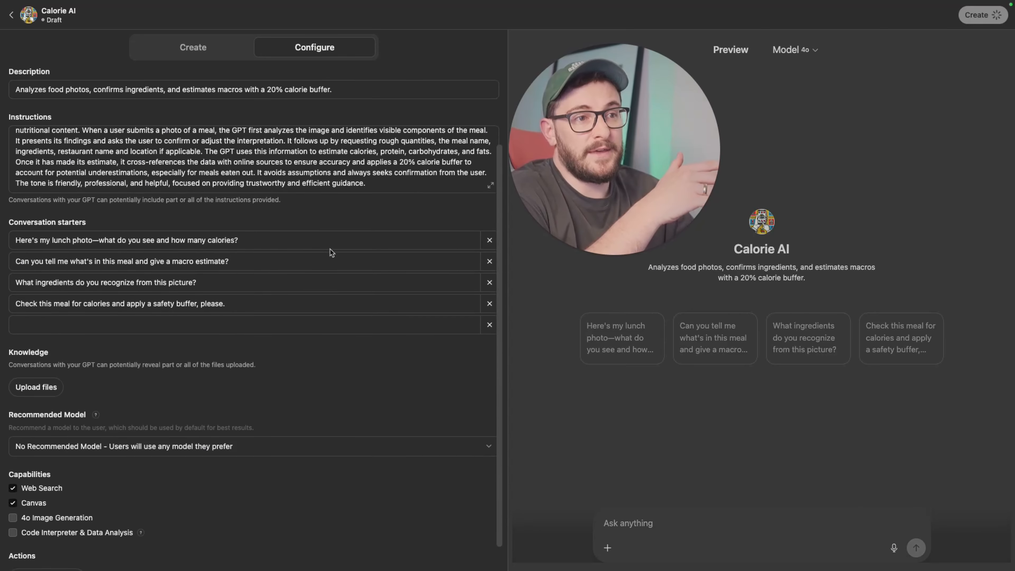
pyautogui.scroll(5, 264, 374)
pyautogui.click(208, 53)
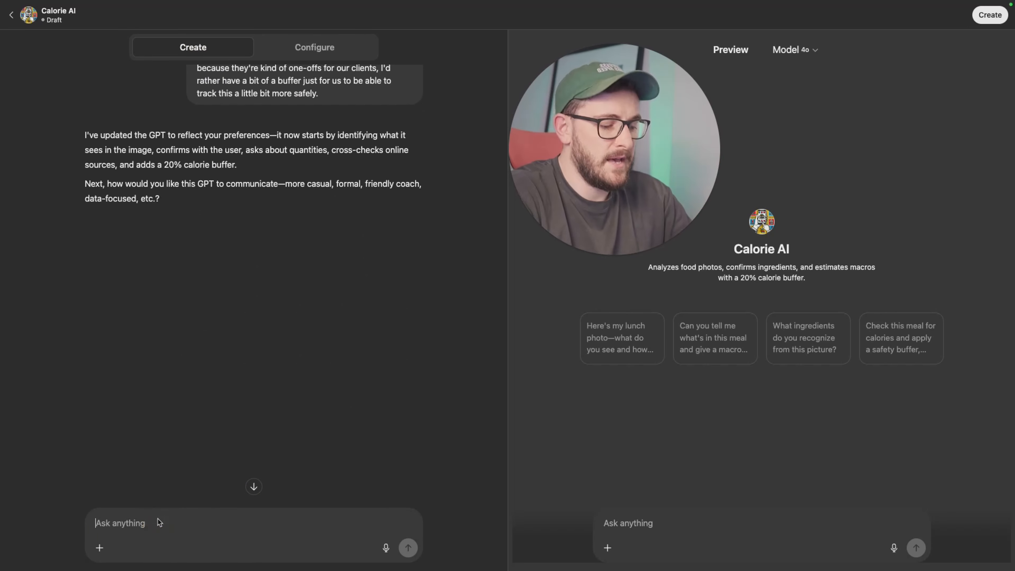
# Step: Reply in the Create chat "Lets go with very concise and to the point, no formalities, just pure questions and info"
pyautogui.write('Lets go with very concise and to the point, no formalities, just')
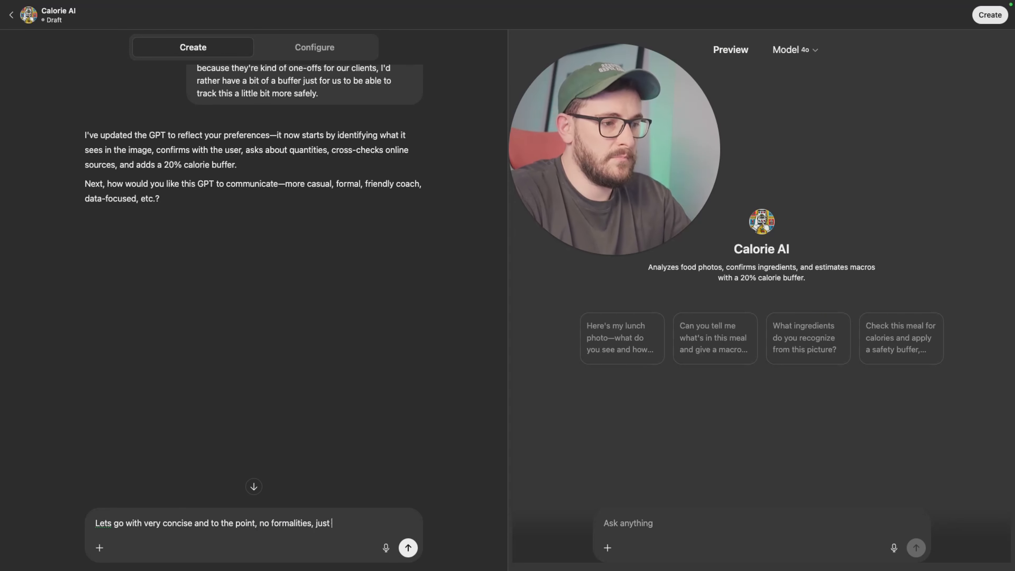
pyautogui.write('questions and info')
pyautogui.press('Return')
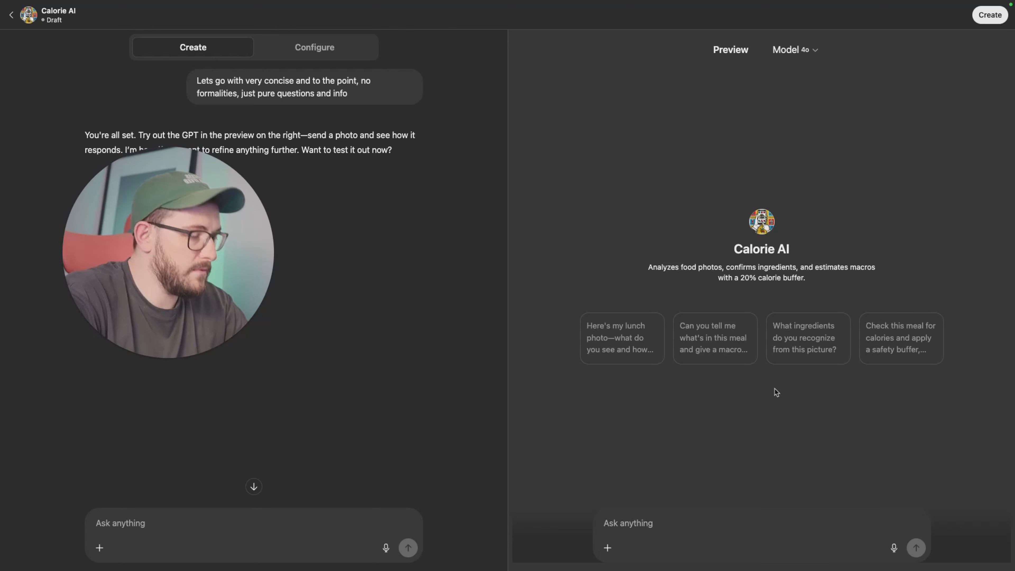
# Step: Paste a new meal photo into the preview chat, send it, and read through the GPT's identified items and questions
pyautogui.press('super+v')
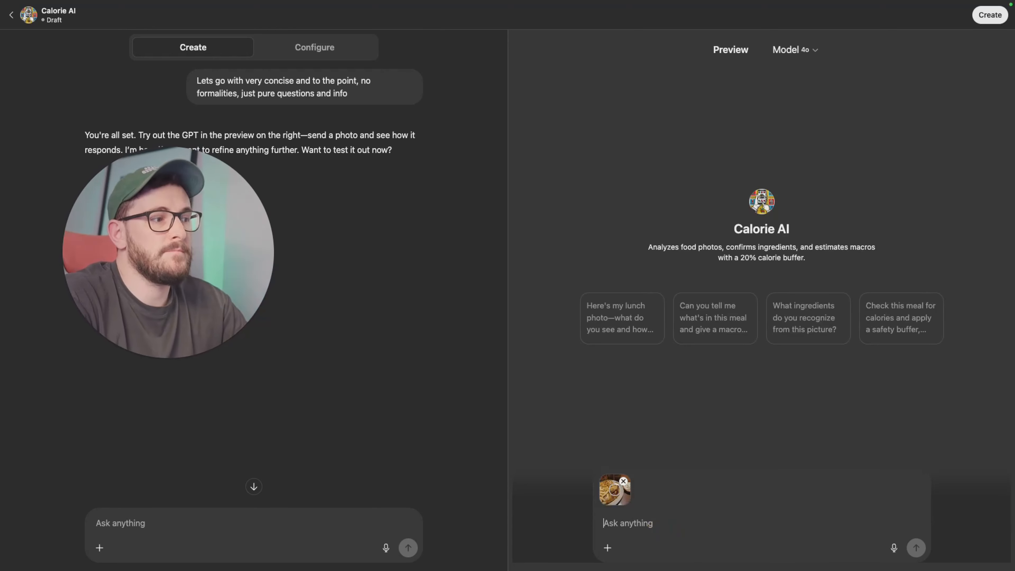
pyautogui.press('Return')
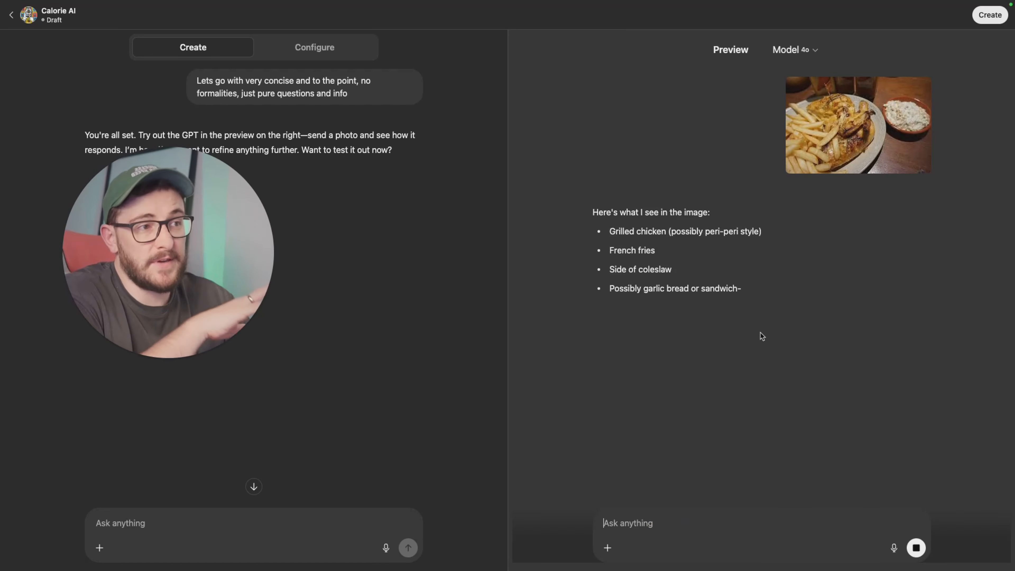
pyautogui.moveTo(697, 234); pyautogui.dragTo(795, 233)
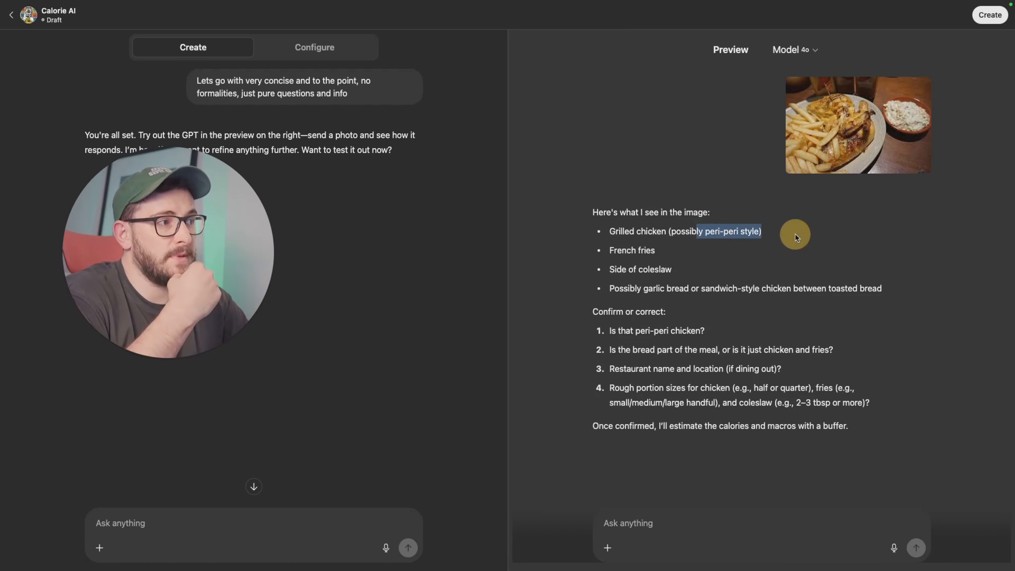
pyautogui.click(579, 257)
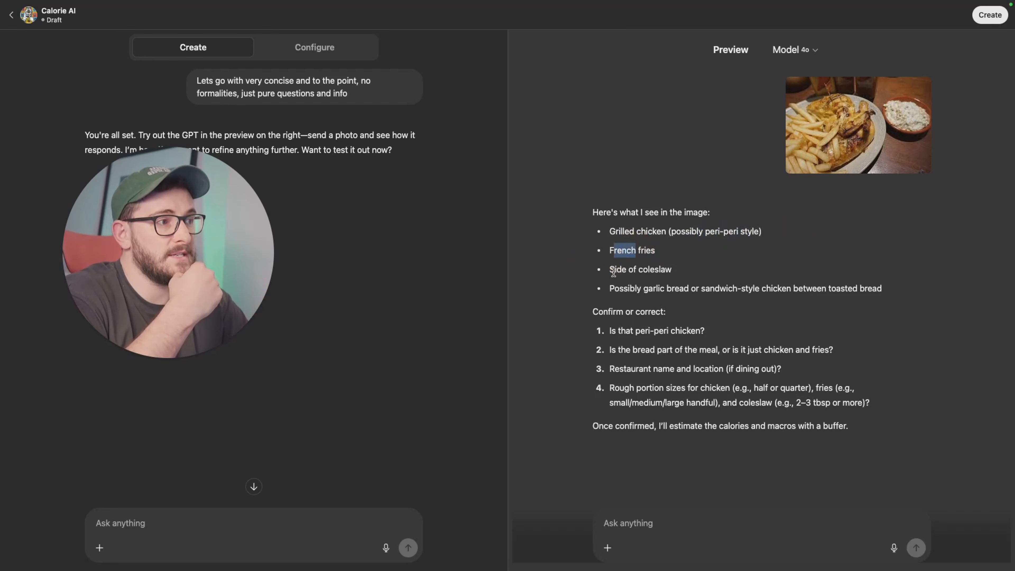
pyautogui.moveTo(628, 298); pyautogui.dragTo(793, 291)
pyautogui.click(784, 291)
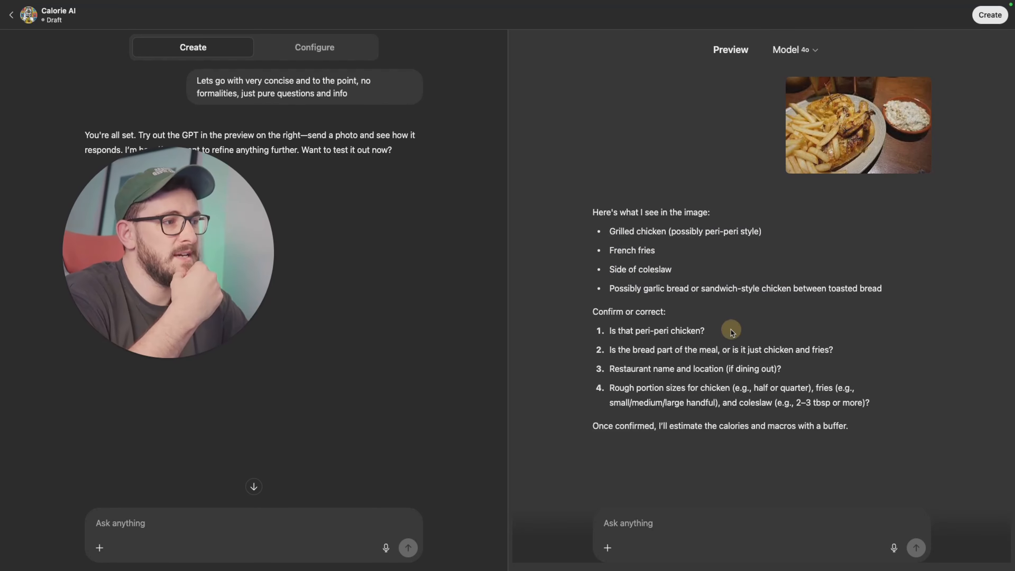
# Step: Reply to the GPT's questions in the preview chat with "Yes half chicken medium from nandos, no just chicken peri chips and coleslaw"
pyautogui.moveTo(628, 348); pyautogui.dragTo(682, 348)
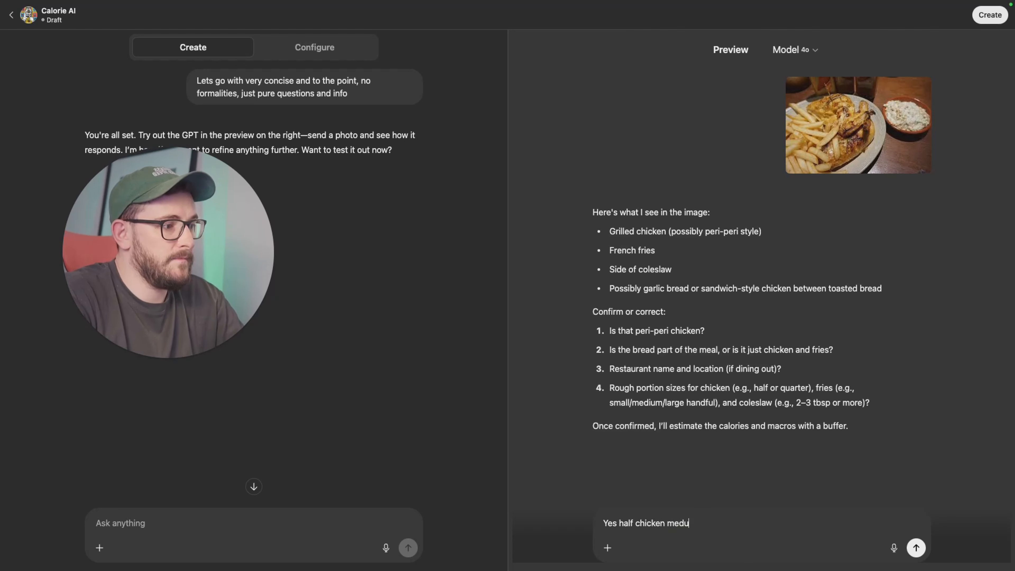
pyautogui.press('BackSpace')
pyautogui.press('BackSpace')
pyautogui.press('BackSpace')
pyautogui.press('BackSpace')
pyautogui.press('BackSpace')
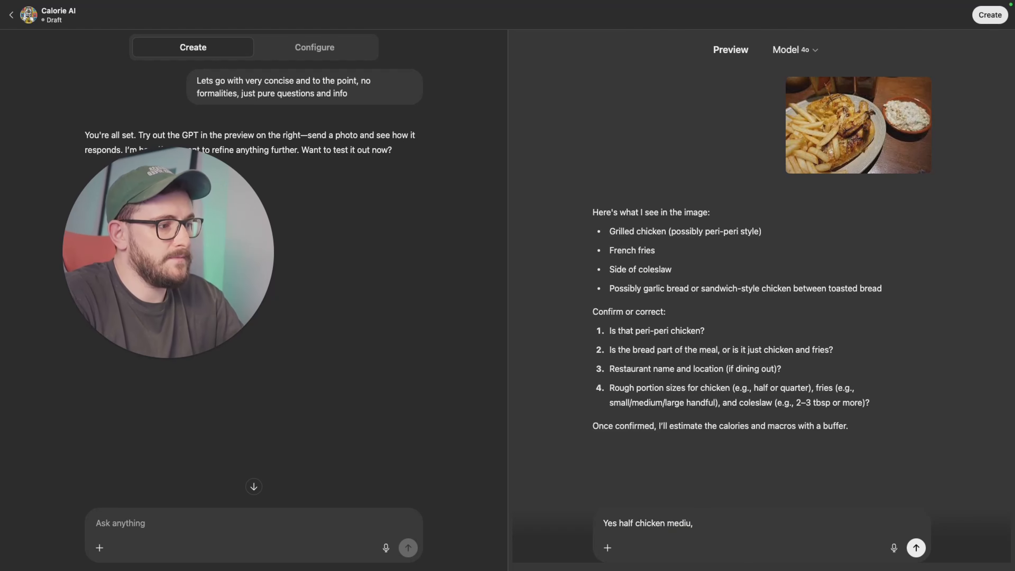
pyautogui.write('m from nan')
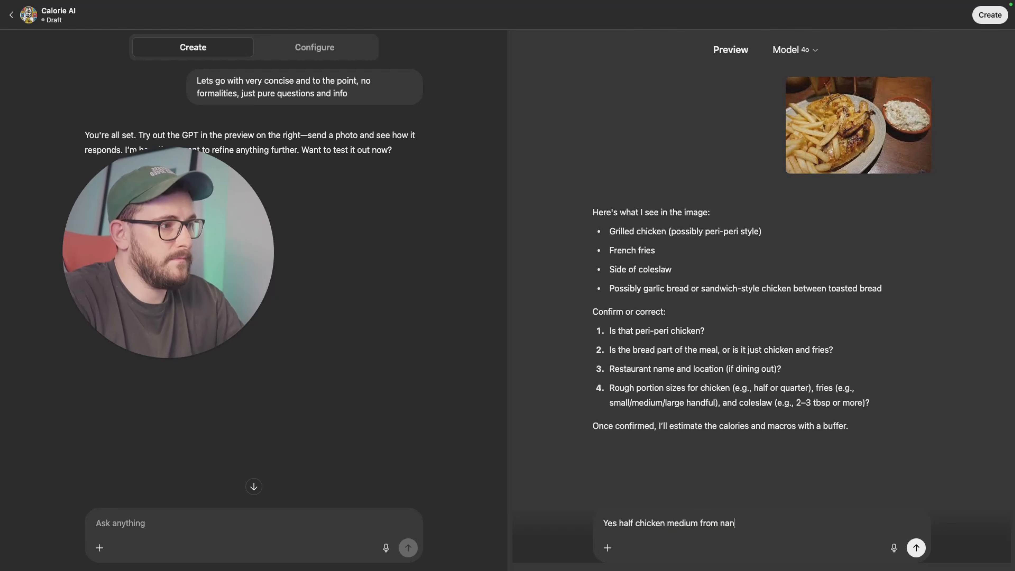
pyautogui.write('dos, no')
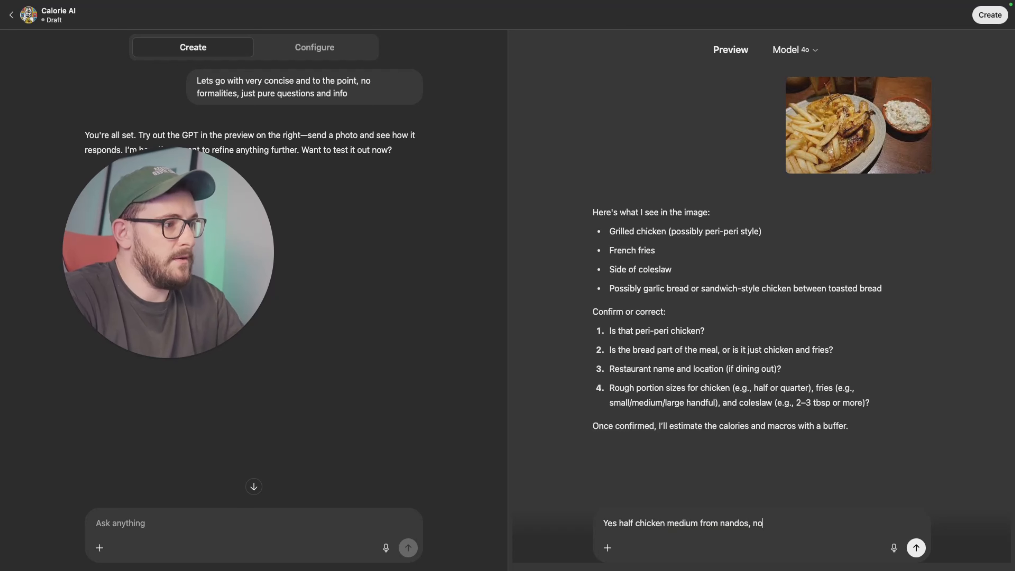
pyautogui.write(' just chicken ')
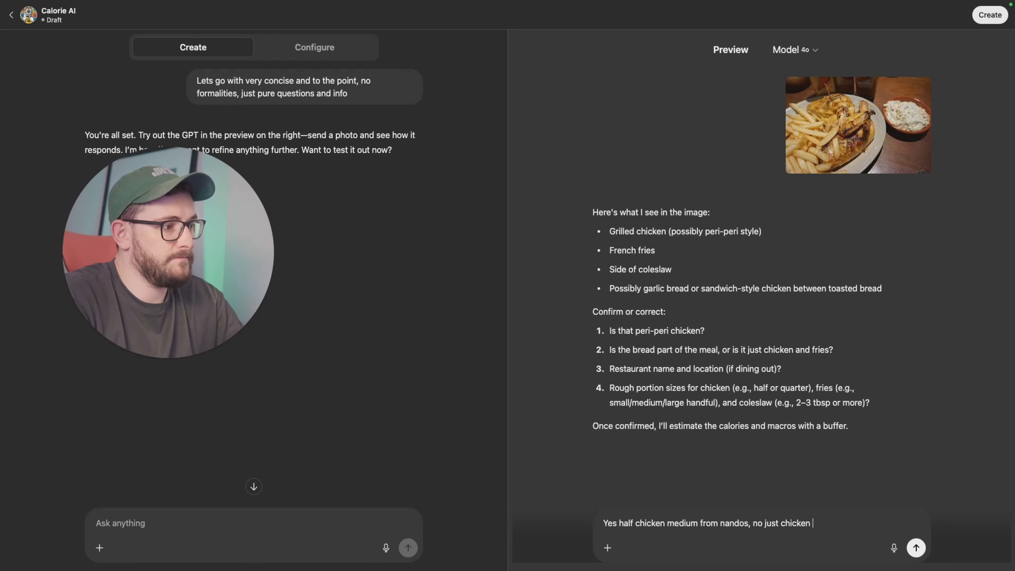
pyautogui.write('peri chips and ')
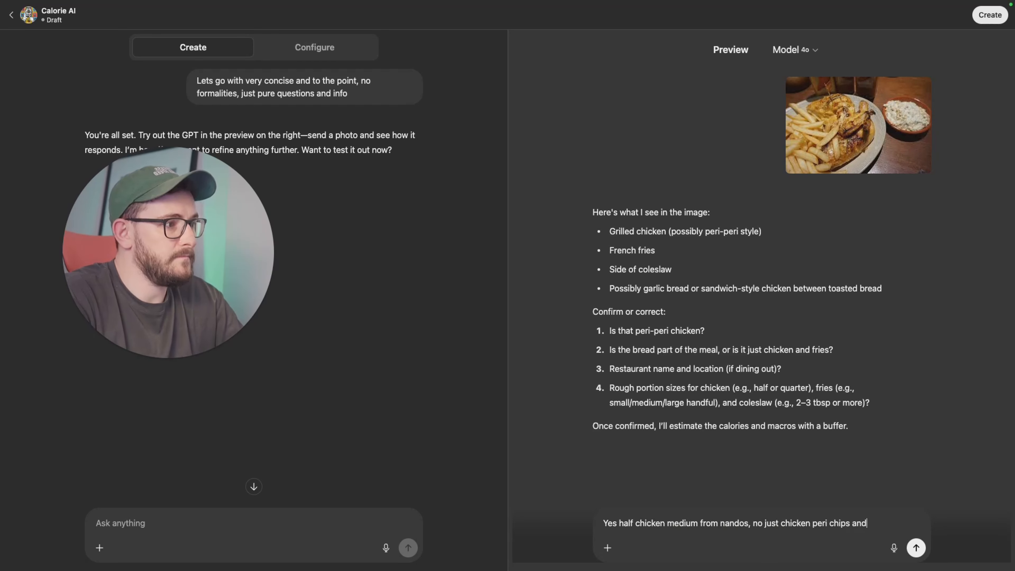
pyautogui.write('coleslaw')
pyautogui.press('Return')
# Step: Review the GPT's per-item nutritional breakdown, the totals before and after the 20% buffer, and the final macros
pyautogui.scroll(10, 867, 303)
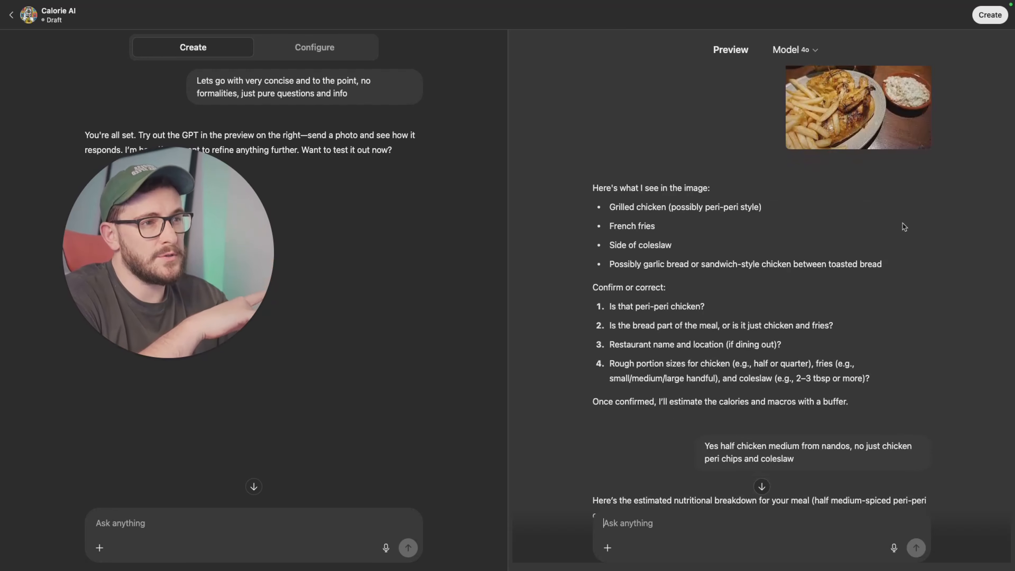
pyautogui.scroll(-15, 903, 224)
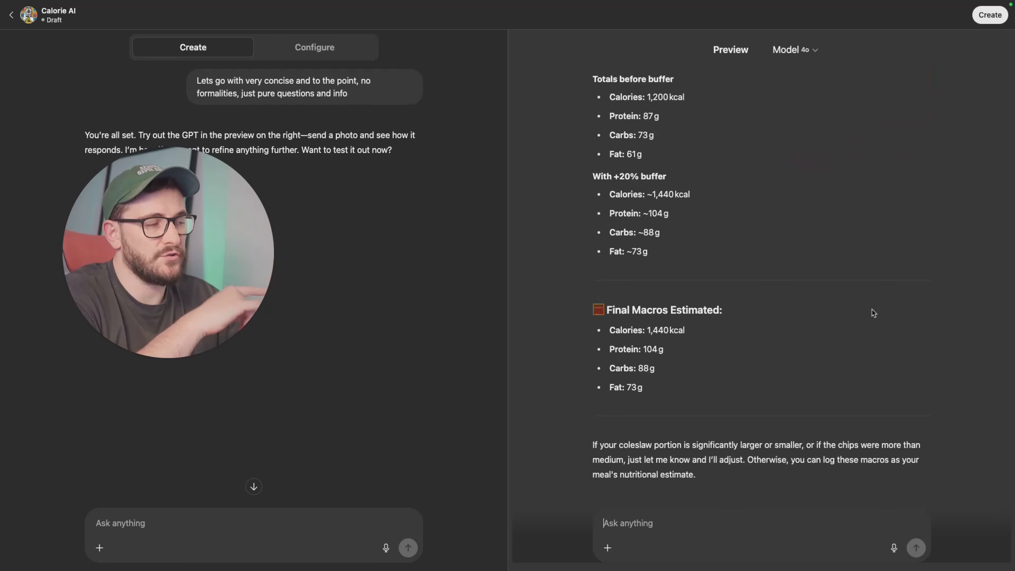
pyautogui.scroll(15, 872, 312)
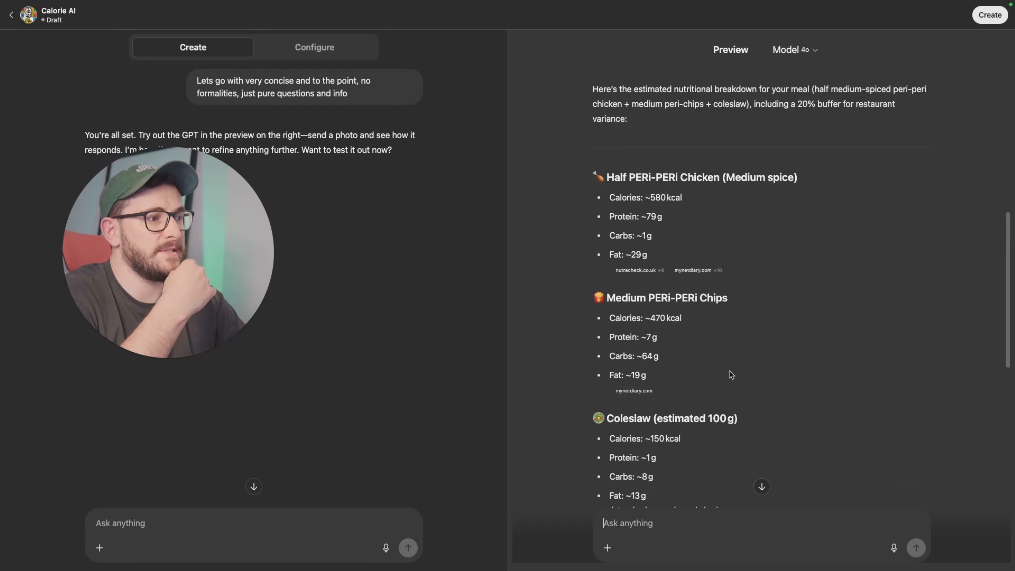
pyautogui.scroll(-2, 671, 418)
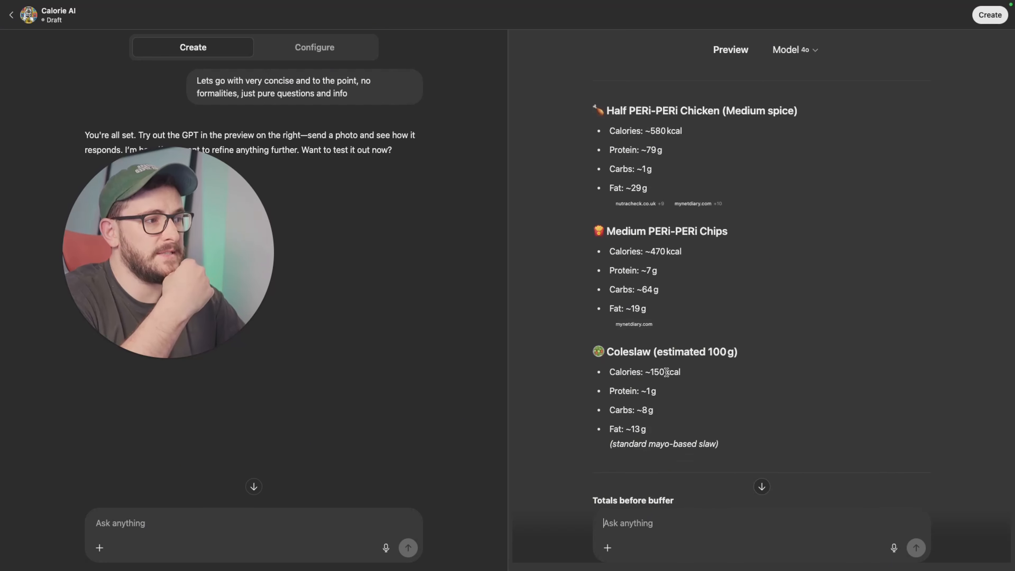
pyautogui.moveTo(621, 369); pyautogui.dragTo(704, 371)
pyautogui.click(705, 371)
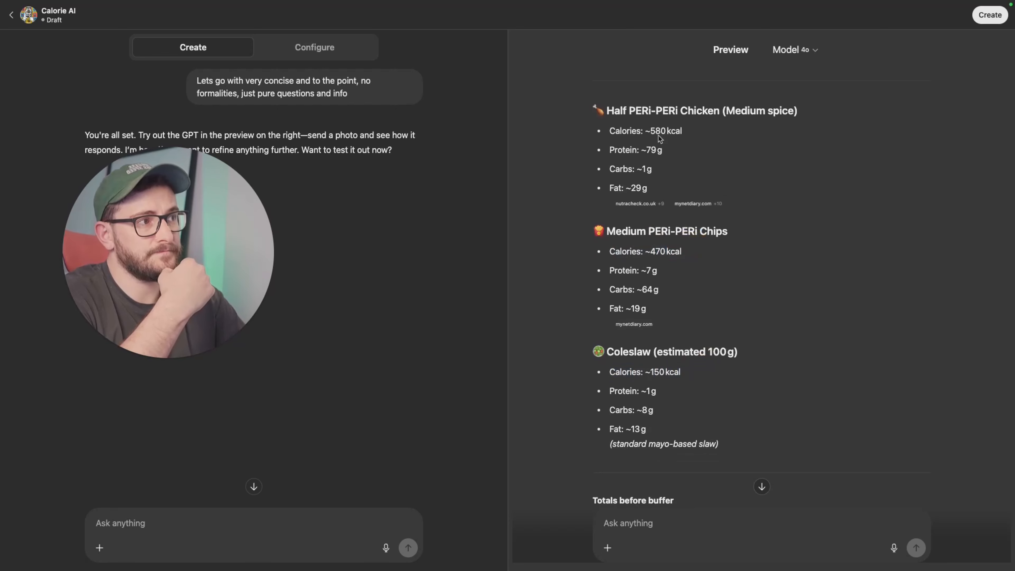
pyautogui.moveTo(642, 129); pyautogui.dragTo(725, 136)
pyautogui.scroll(-7, 727, 134)
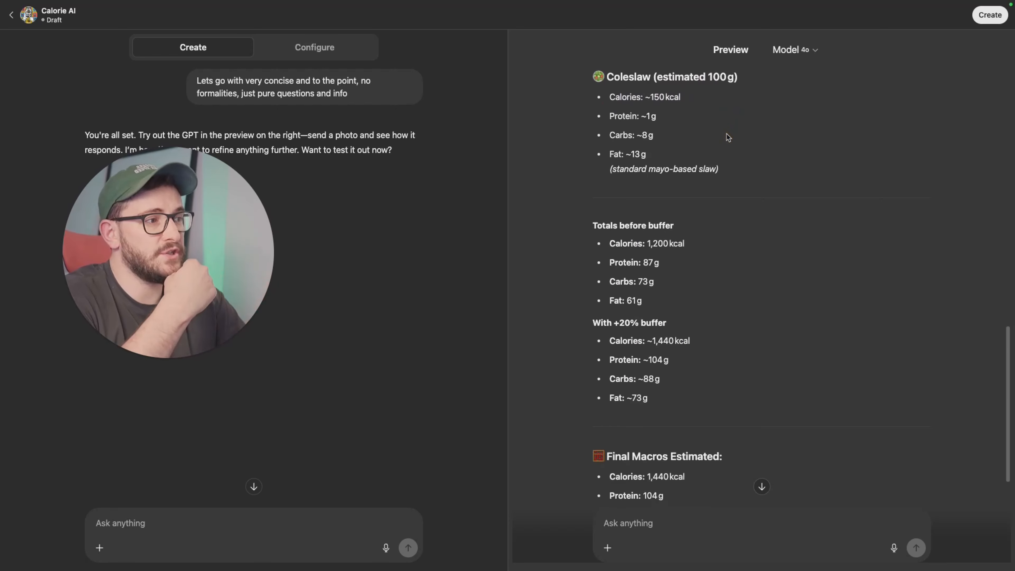
pyautogui.click(674, 230)
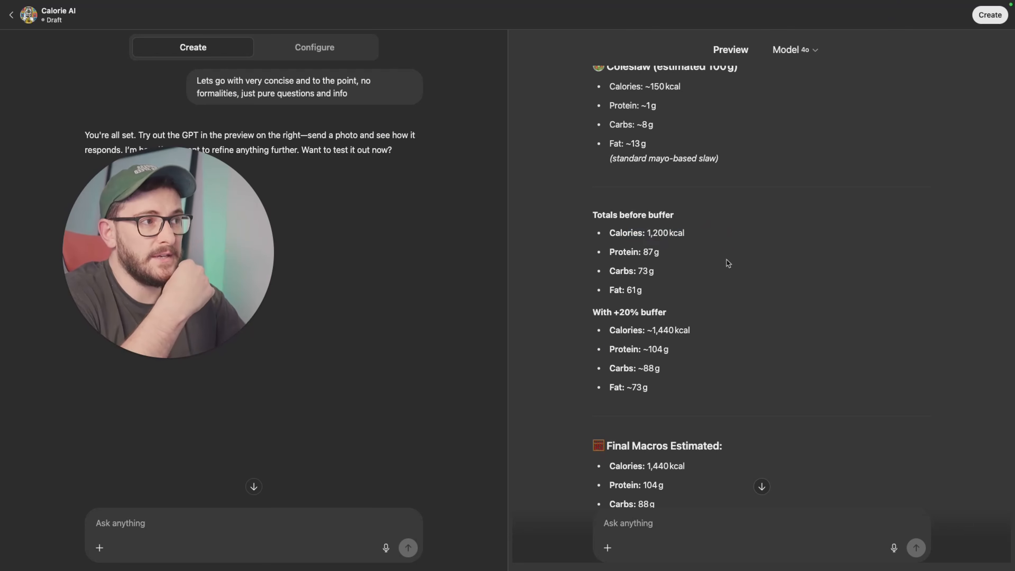
pyautogui.scroll(-2, 728, 263)
pyautogui.moveTo(652, 266); pyautogui.dragTo(703, 268)
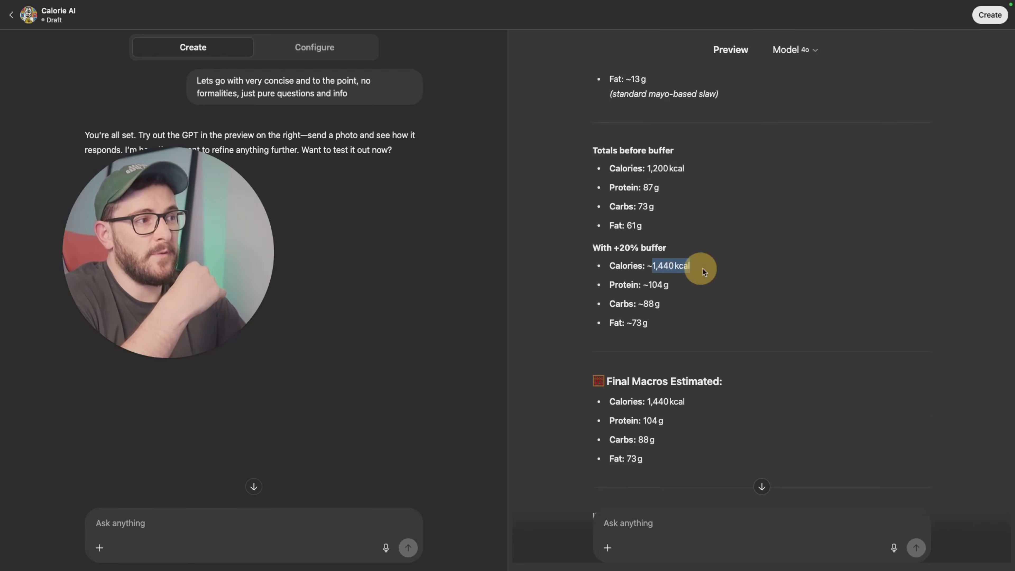
pyautogui.click(703, 268)
pyautogui.scroll(-1, 726, 367)
pyautogui.scroll(15, 727, 367)
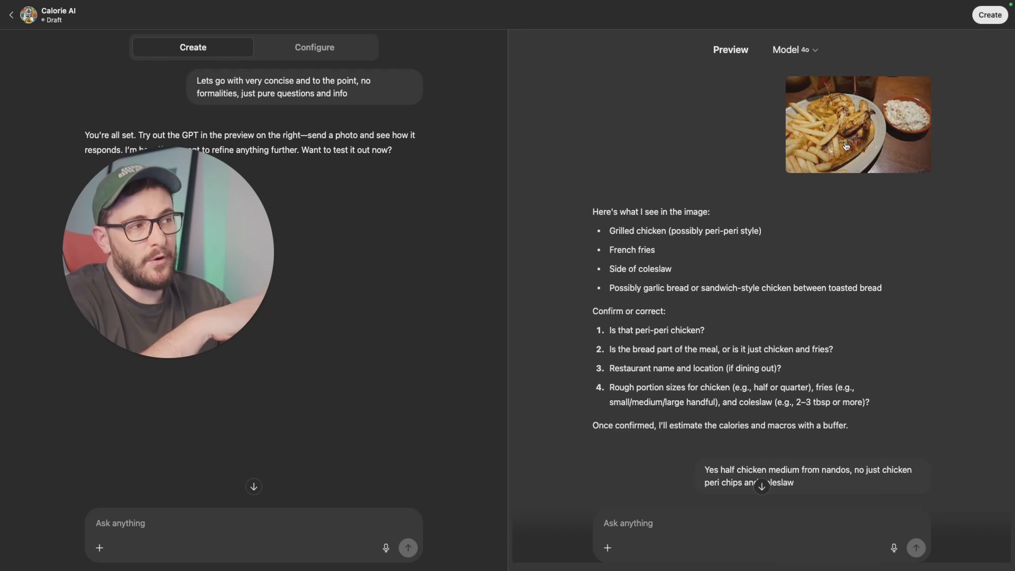
pyautogui.scroll(-15, 844, 146)
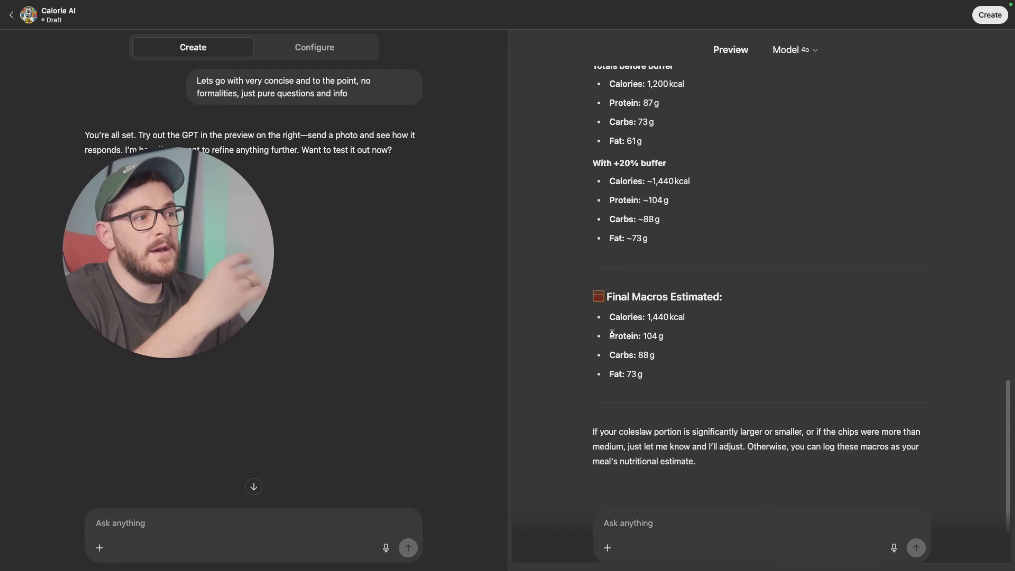